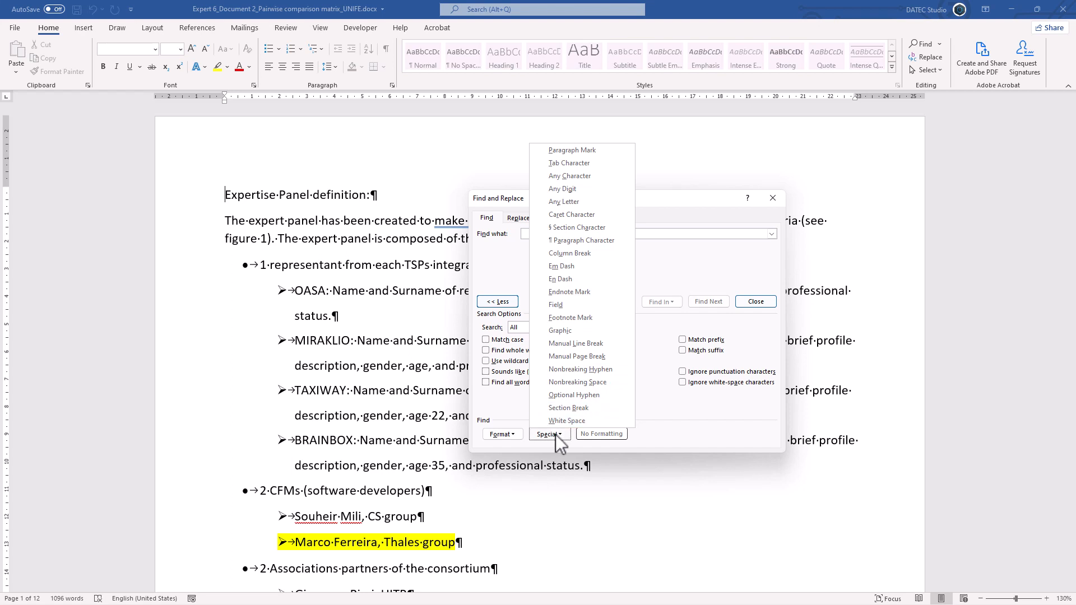
- Search the document for paragraph marks with the special code ^p and go through the matches, moving the dialog off the text
click(577, 152)
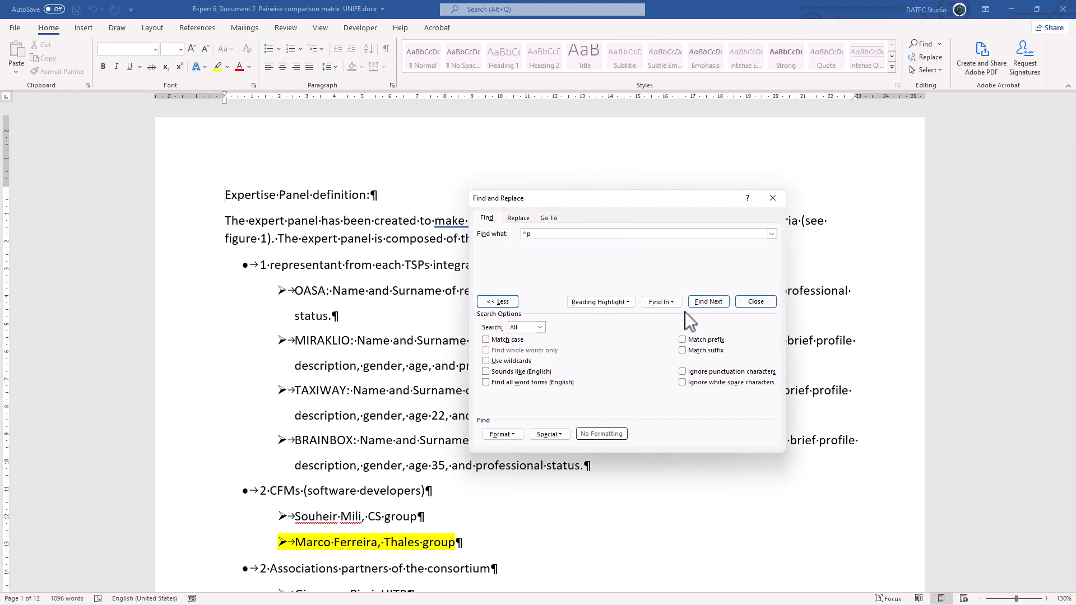
click(704, 302)
click(702, 301)
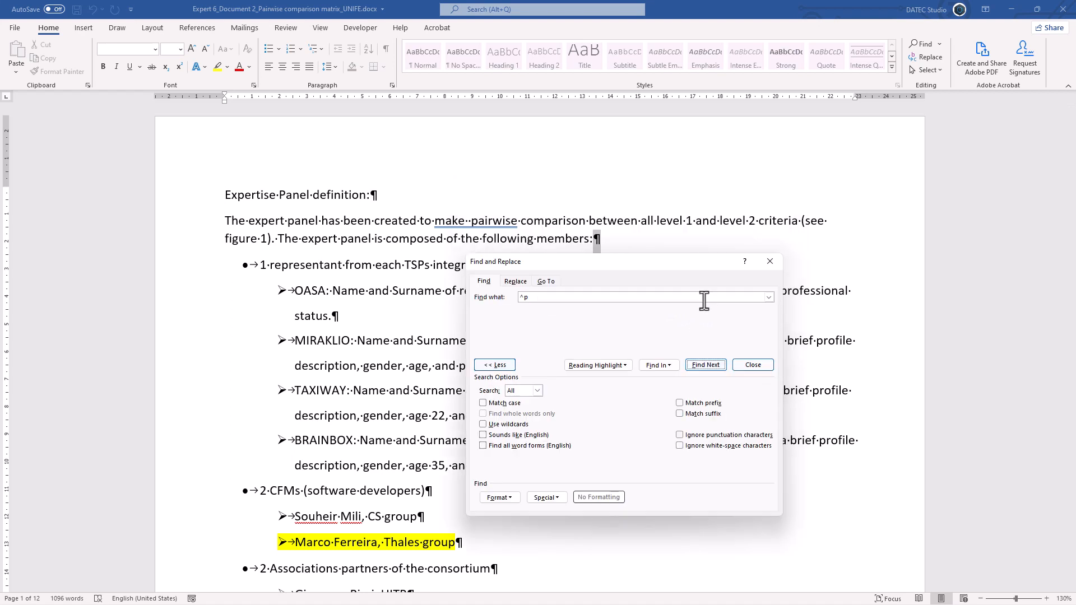
click(711, 364)
drag(667, 284, 908, 126)
click(944, 234)
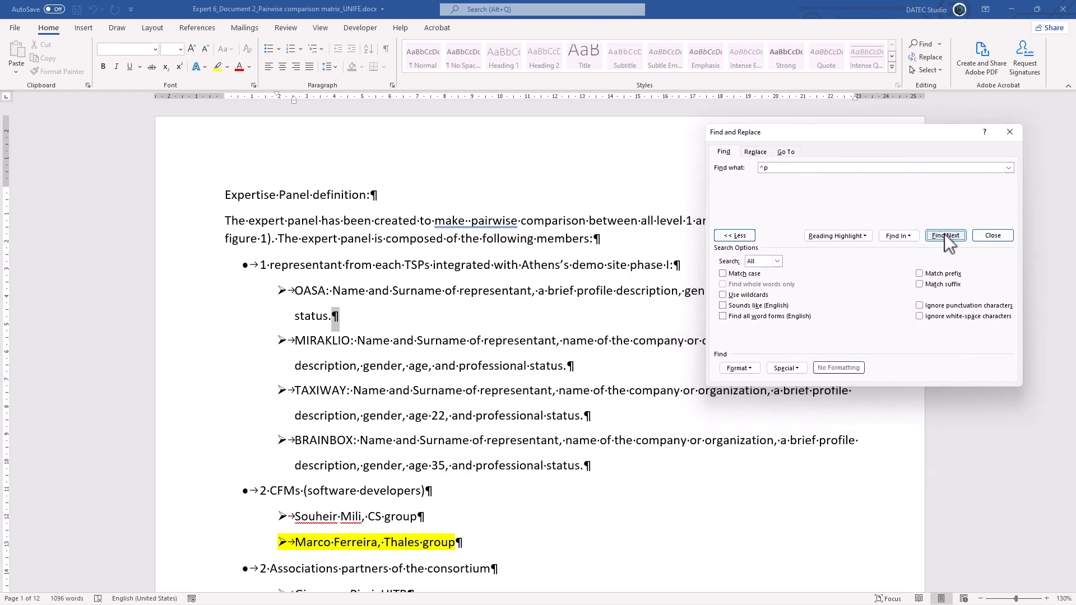
- Enable wildcards and try searching for ^p again from the start of the document
click(247, 197)
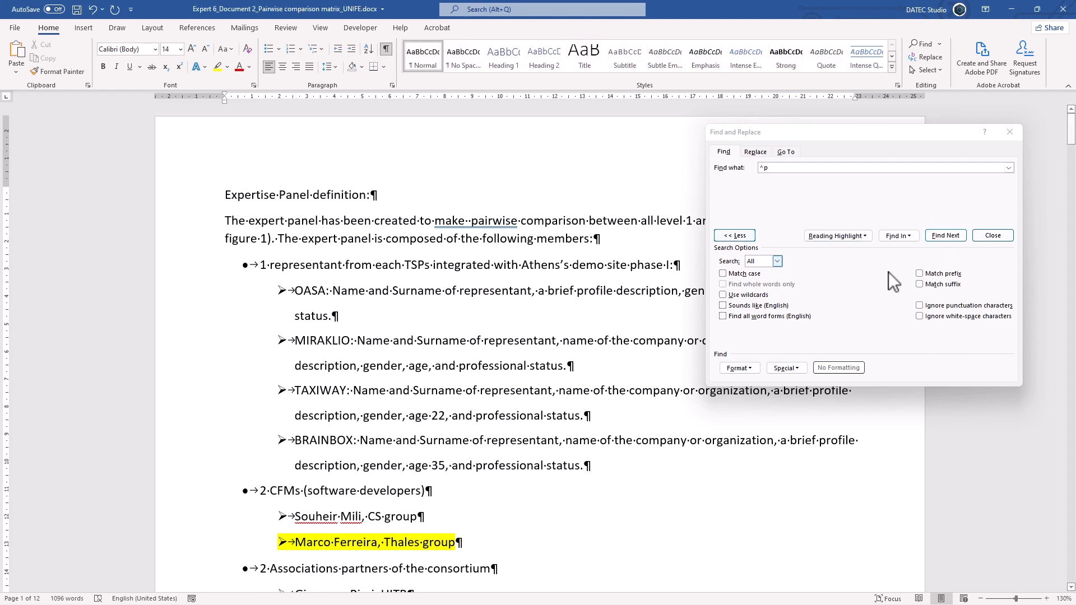
click(734, 295)
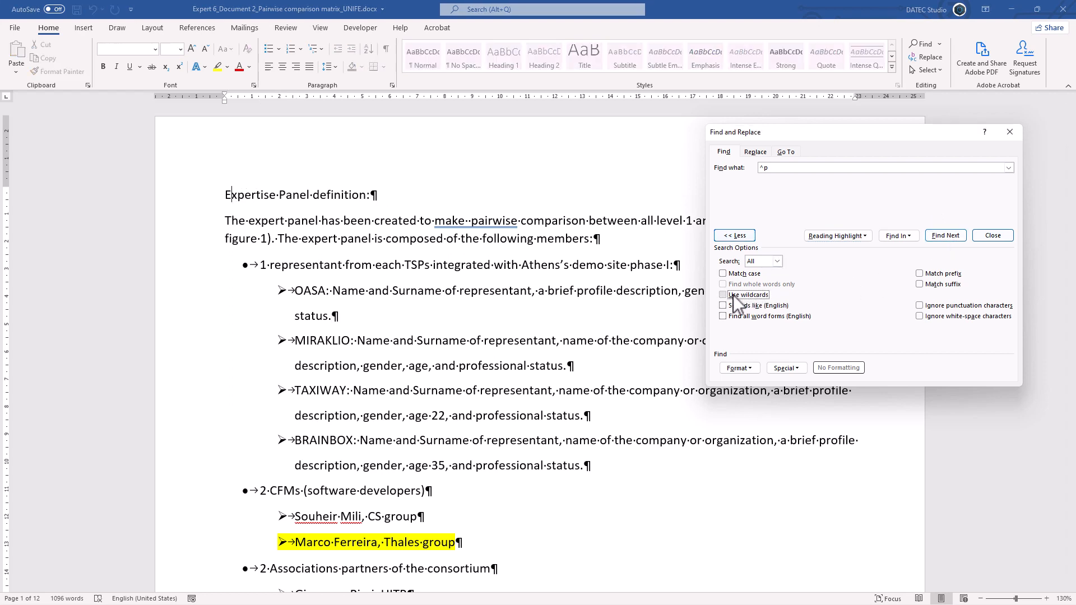
click(794, 367)
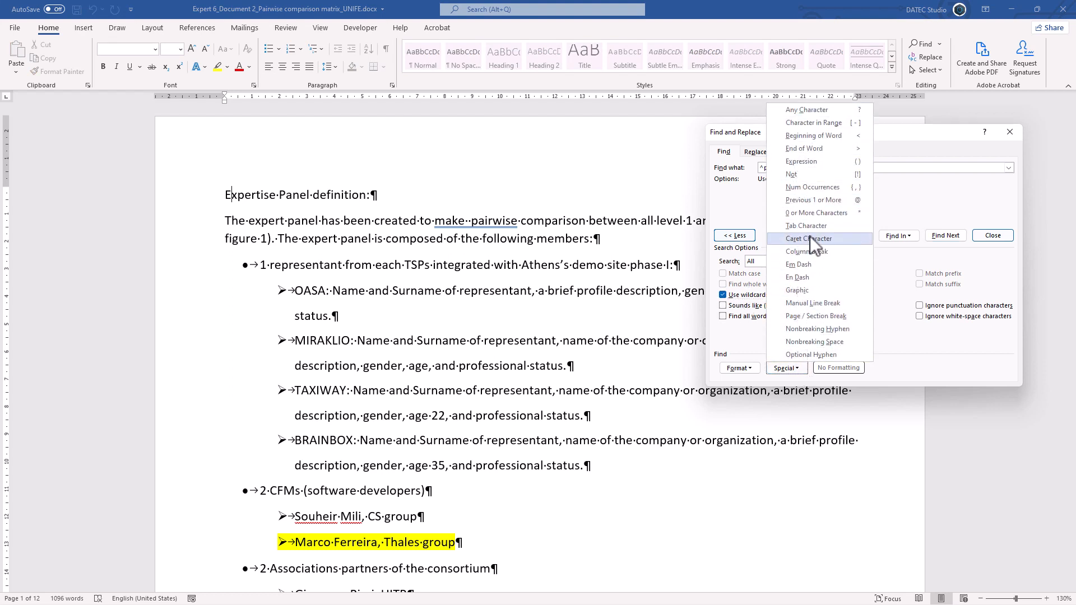
click(913, 204)
click(950, 235)
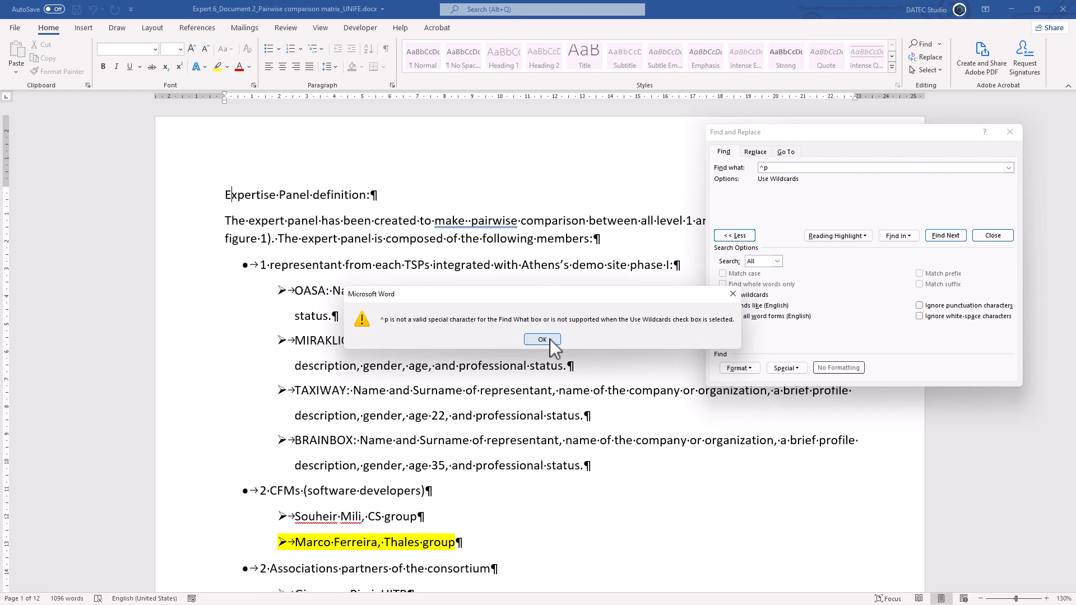
click(542, 340)
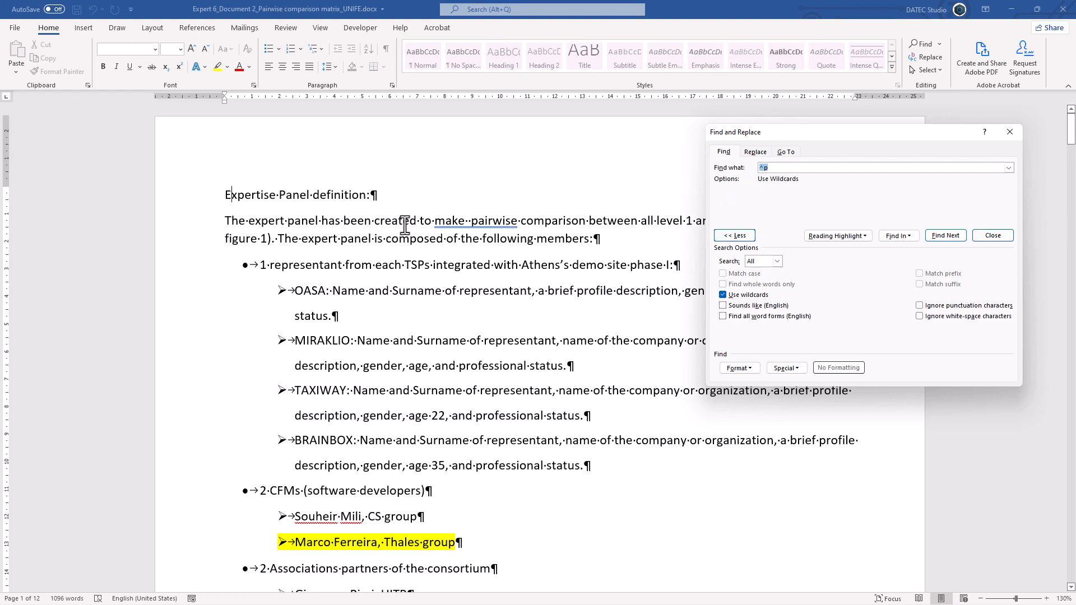
- Return to the document's start and change the search term to ^013
click(233, 196)
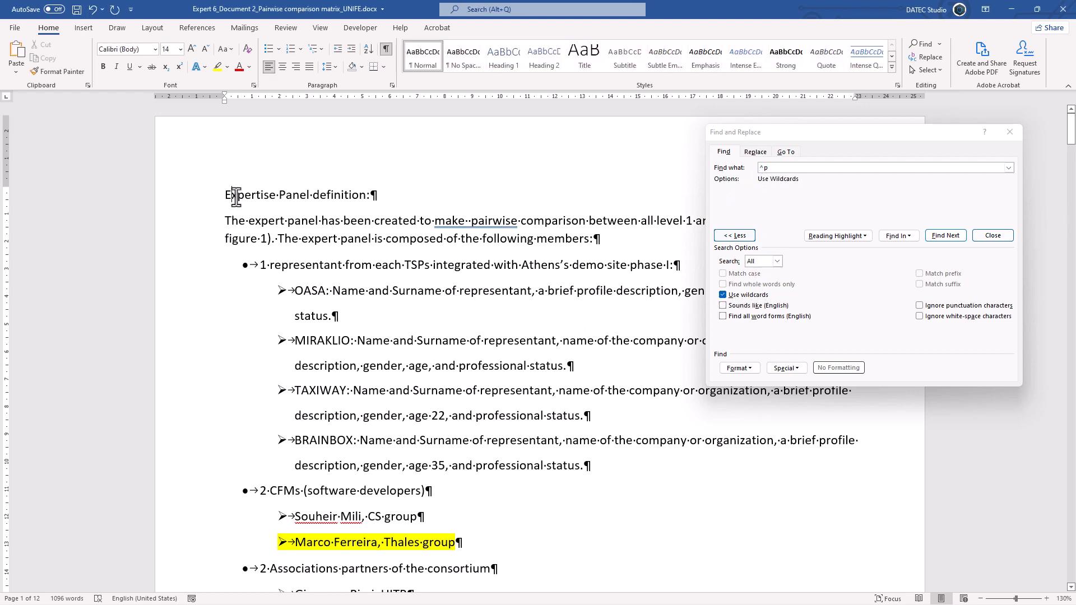
click(773, 168)
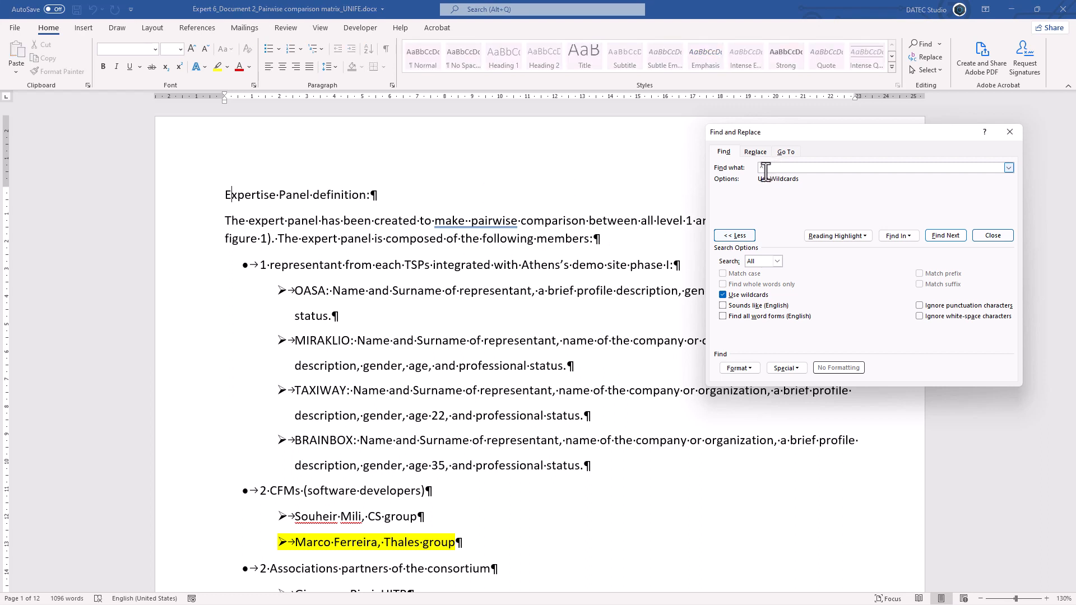
click(788, 368)
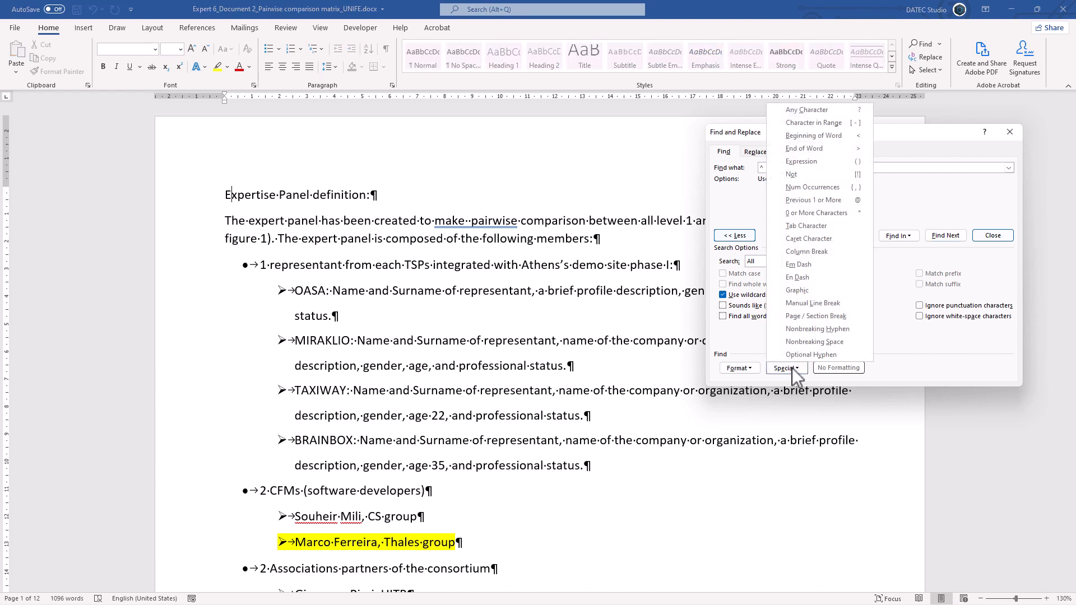
click(807, 238)
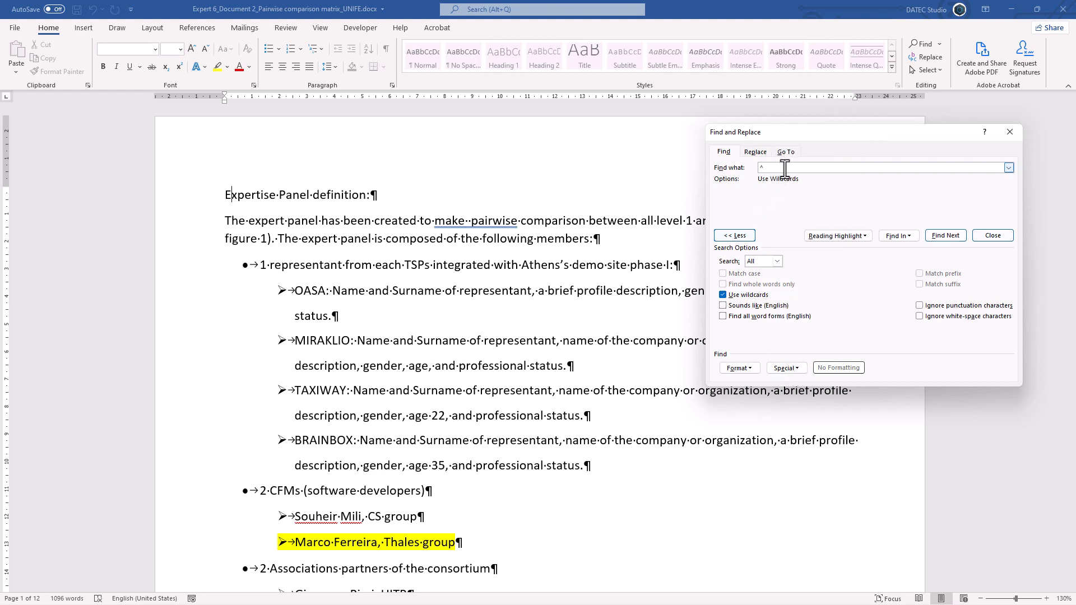
text(013)
drag(785, 168, 749, 169)
click(780, 168)
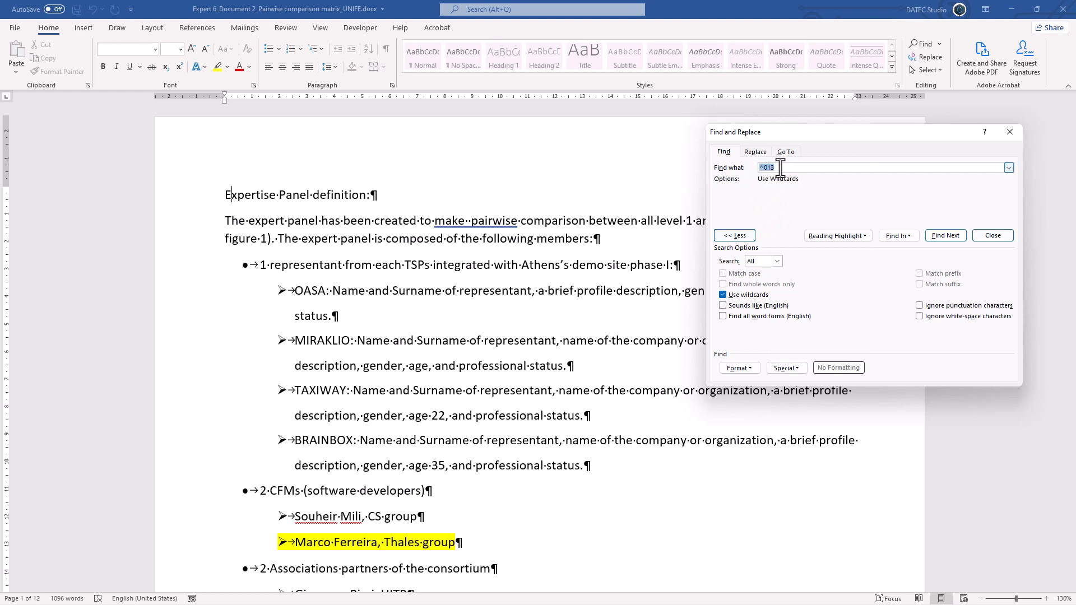
- Go through the paragraph marks matching ^013 one after another
click(943, 235)
click(943, 235)
click(943, 235)
click(943, 235)
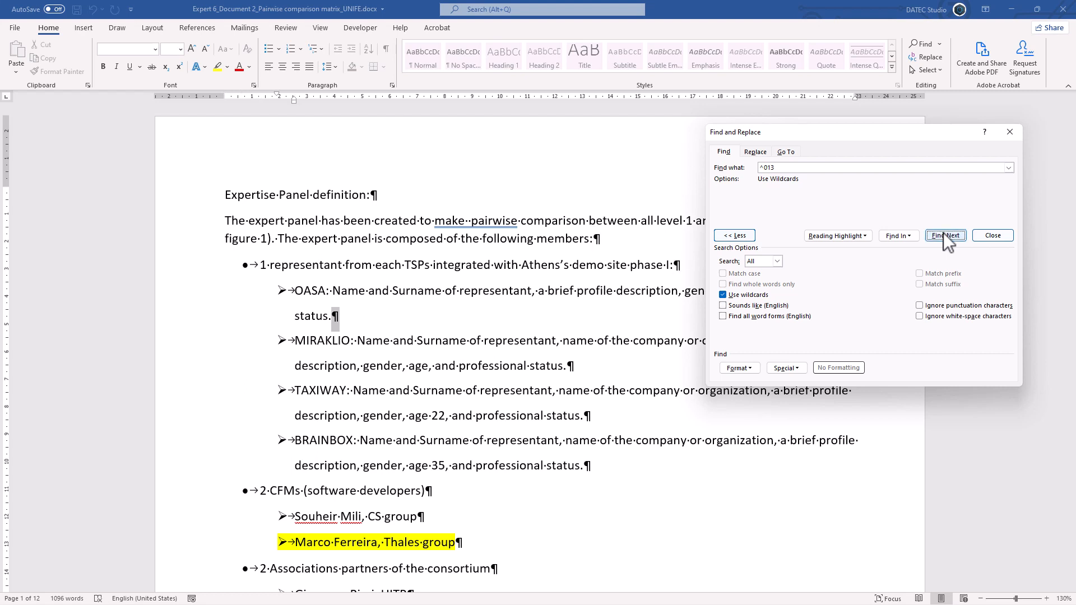
click(943, 235)
click(943, 235)
click(944, 235)
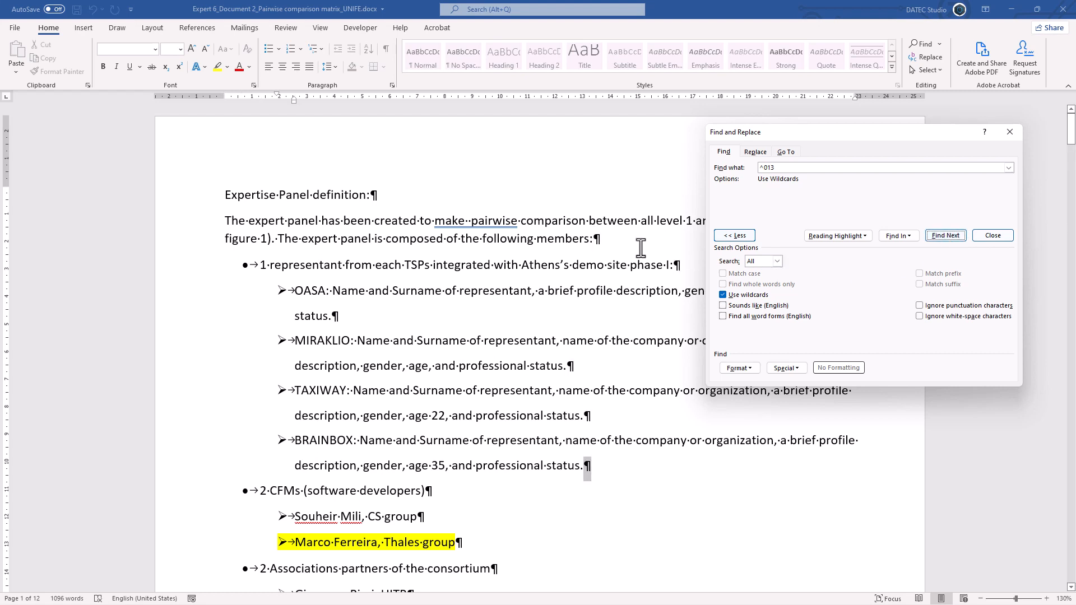
- Add one empty paragraph after the heading, two after the introduction, and two after the MIRAKLIO item
click(382, 196)
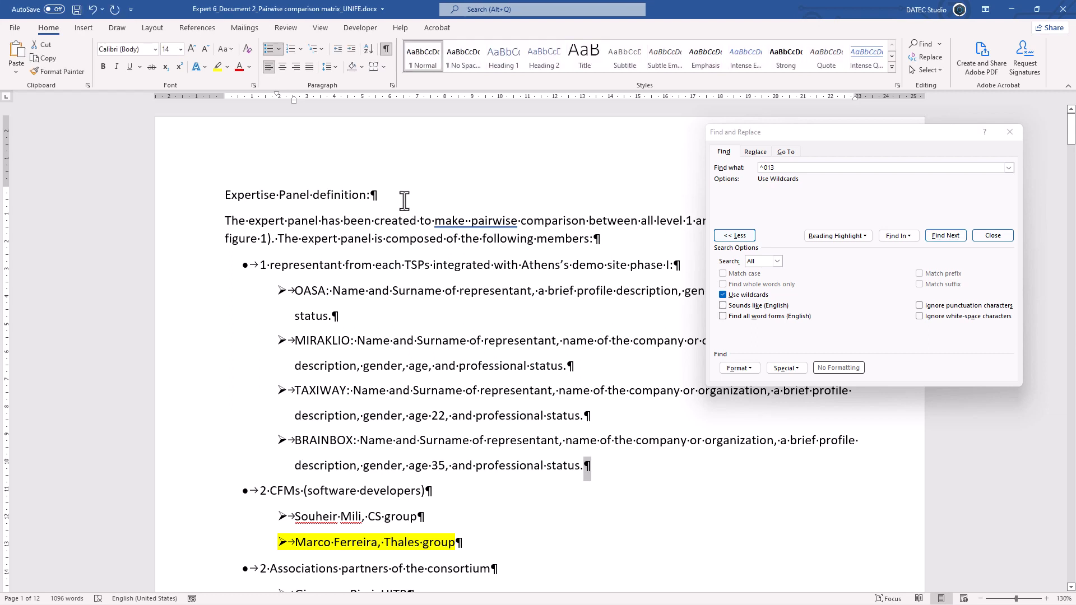
key(Return)
click(621, 266)
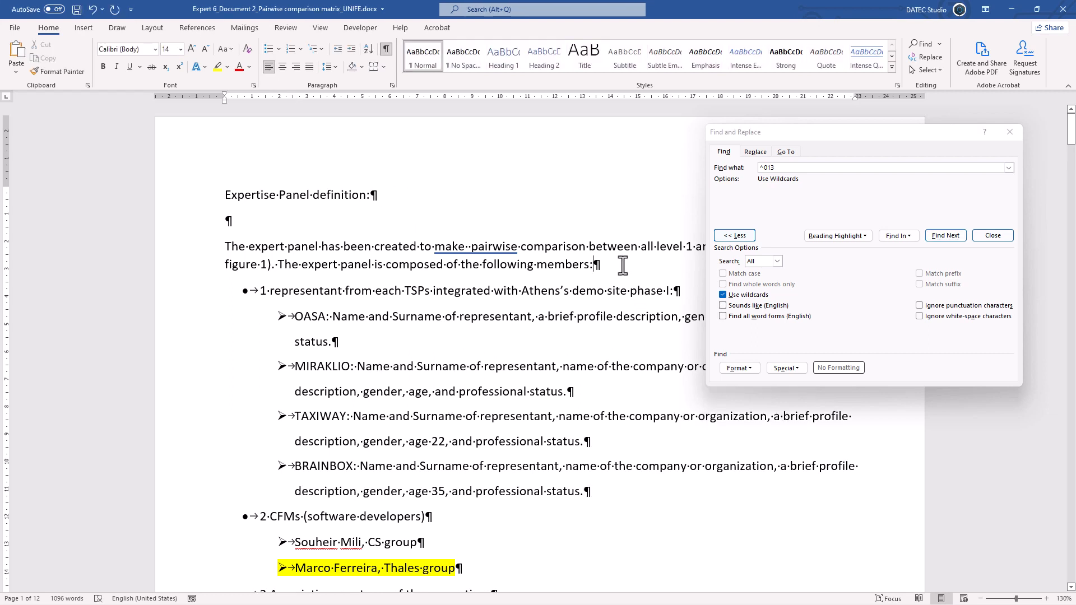
key(Return)
key(Return)
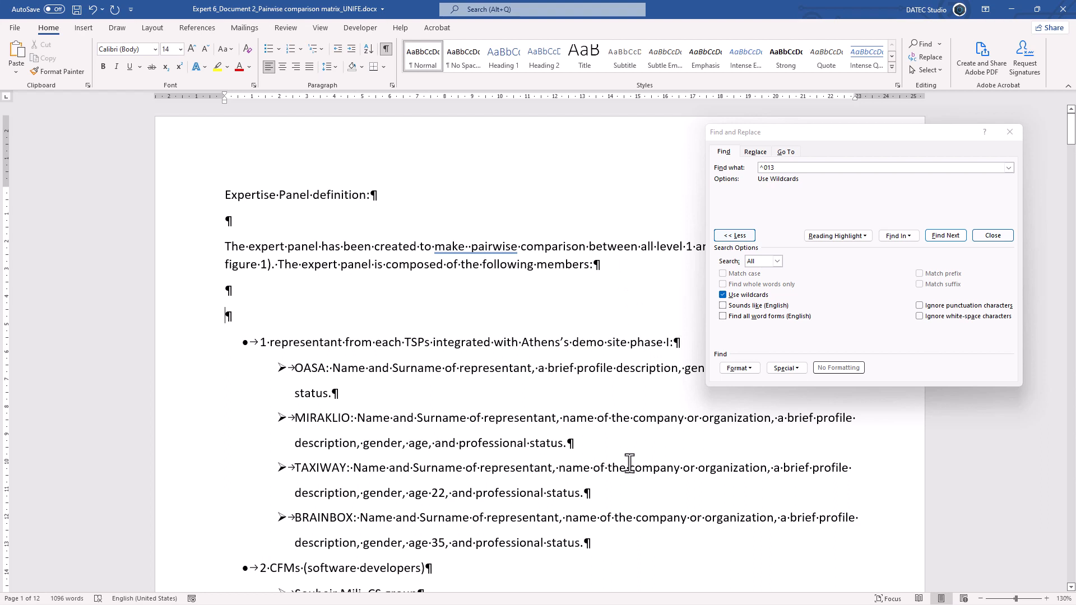
click(604, 451)
key(Return)
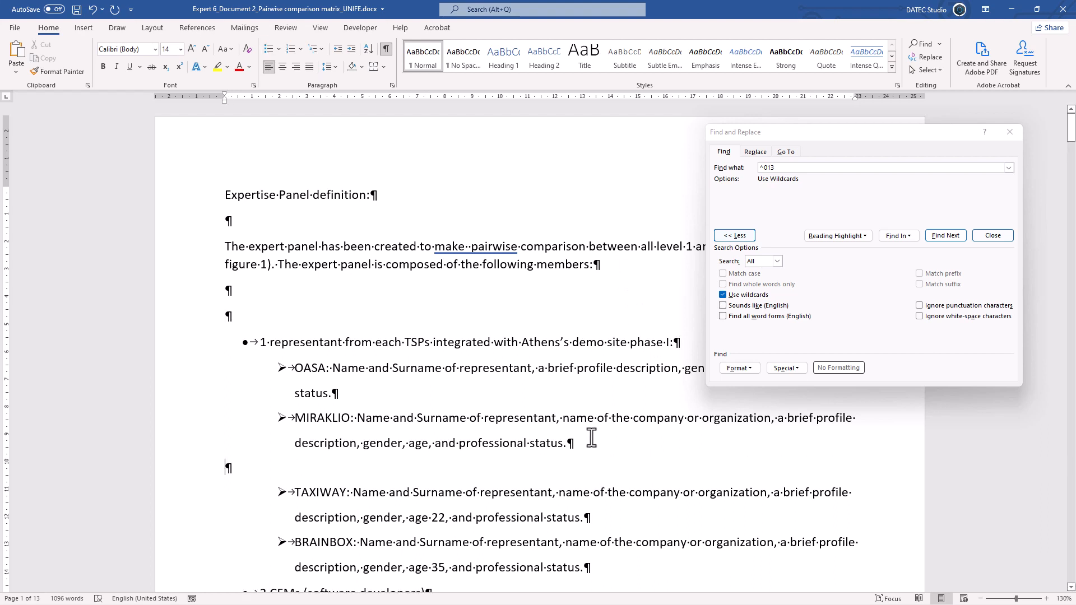
key(Return)
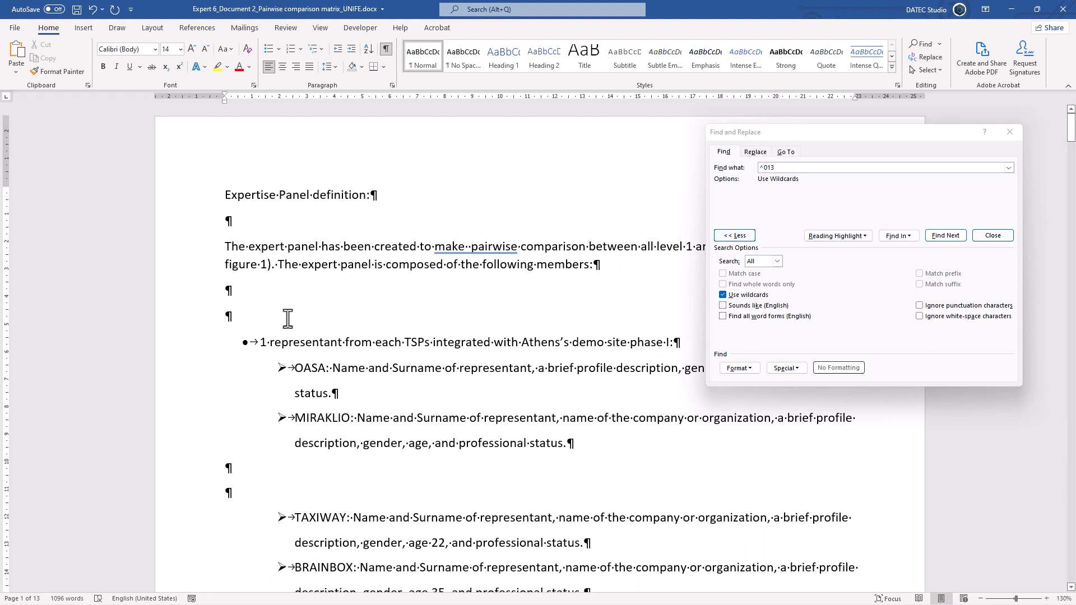
- From the document's start, extend the search term to ^013{2,} so it matches two or more consecutive paragraph marks
click(228, 202)
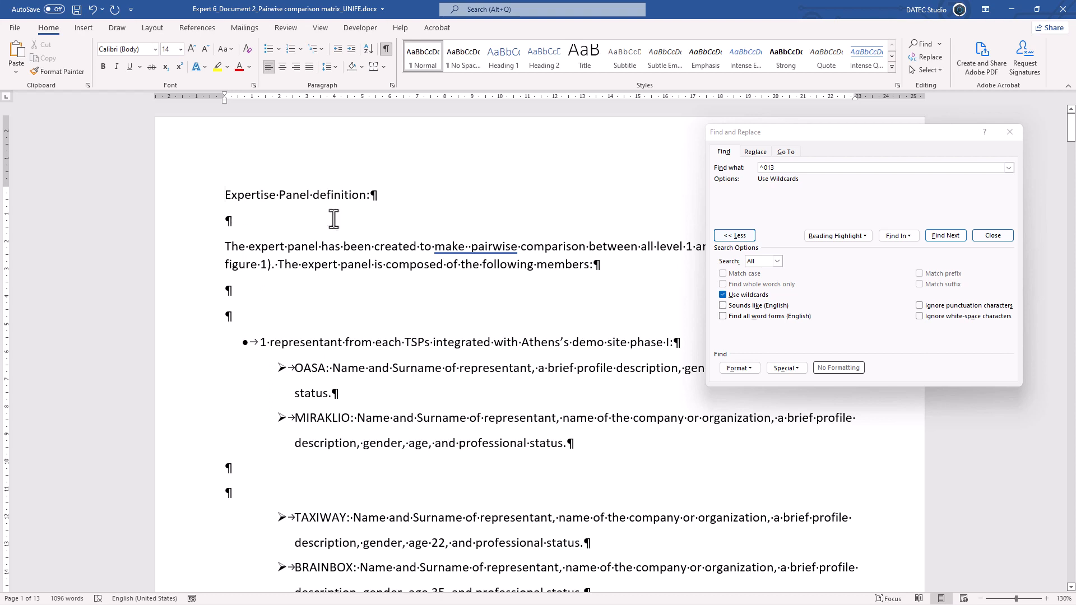
click(780, 168)
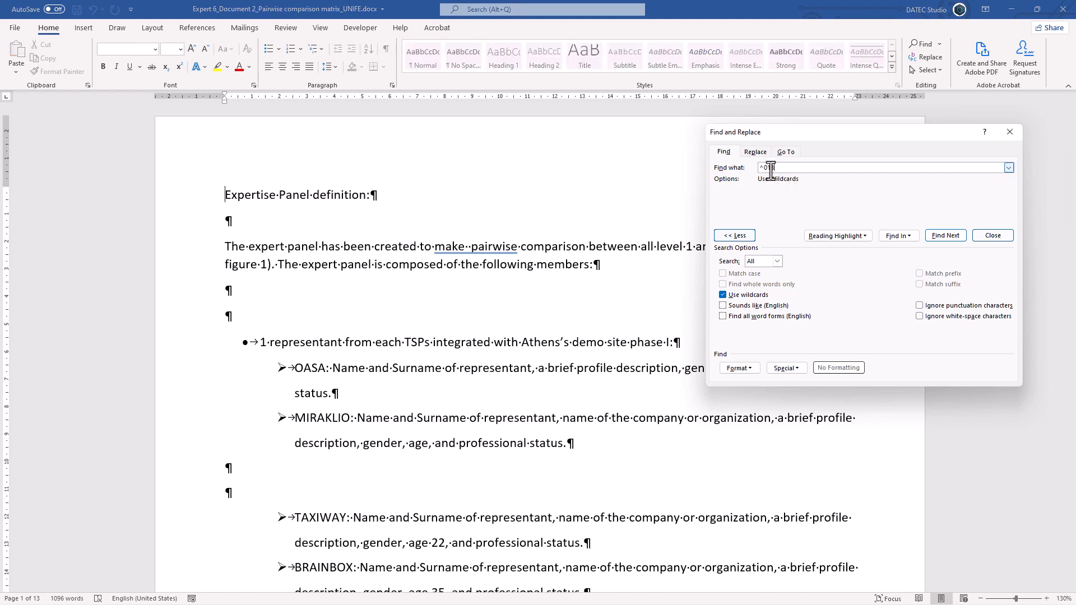
key(BackSpace)
click(786, 368)
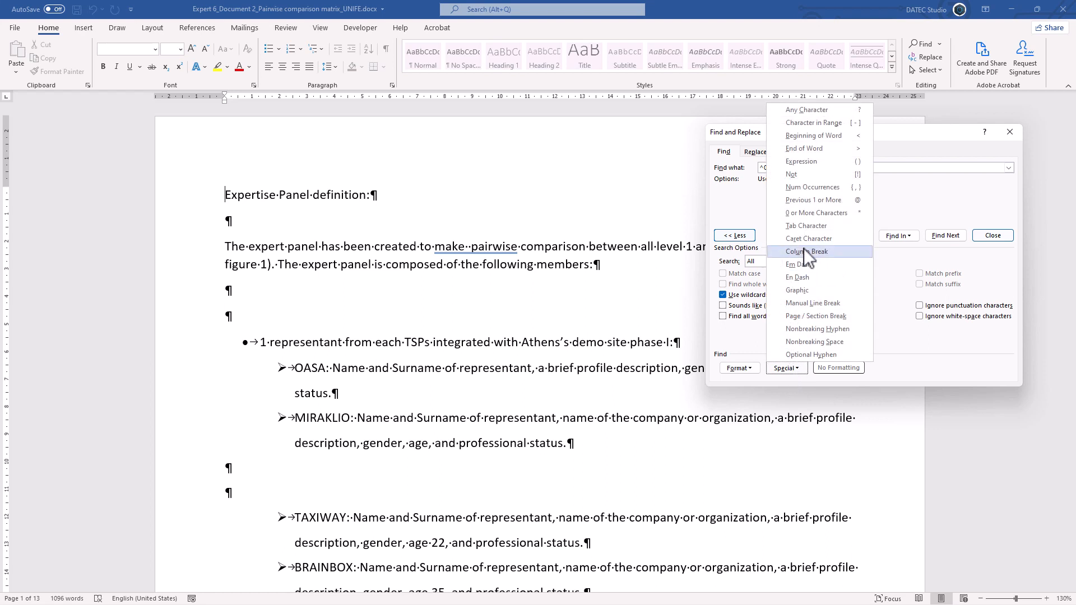
click(832, 190)
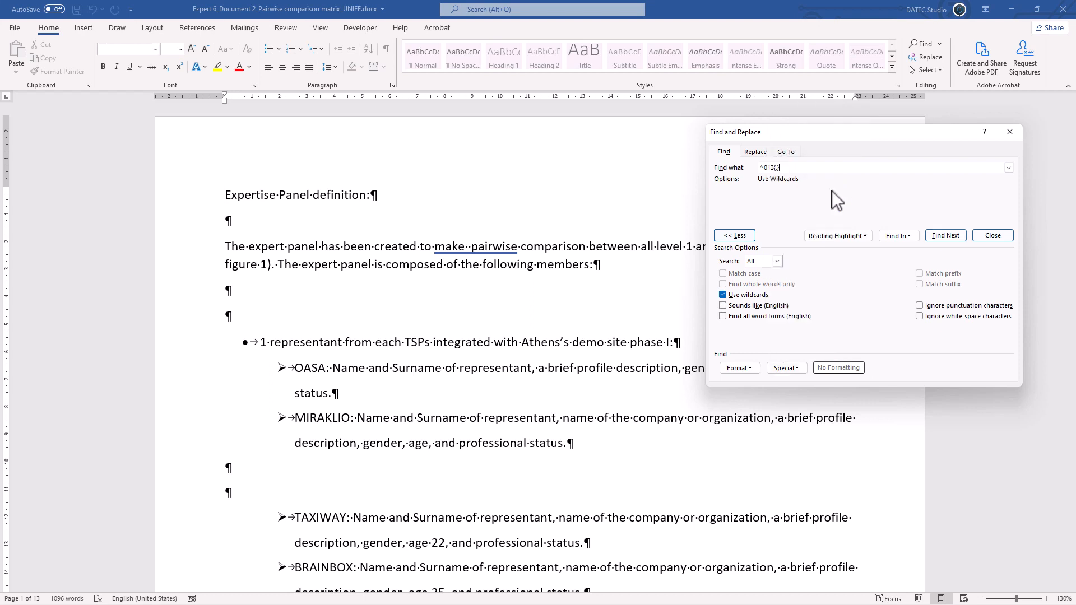
click(776, 168)
text(2)
- Go through the runs of consecutive paragraph marks matching ^013{2,}
click(945, 235)
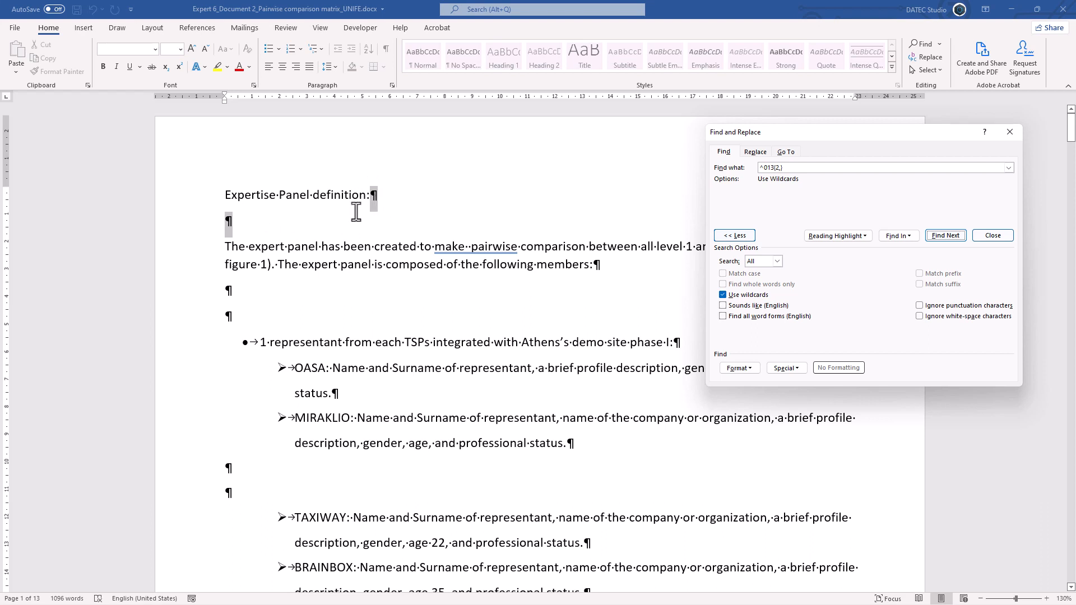
click(947, 233)
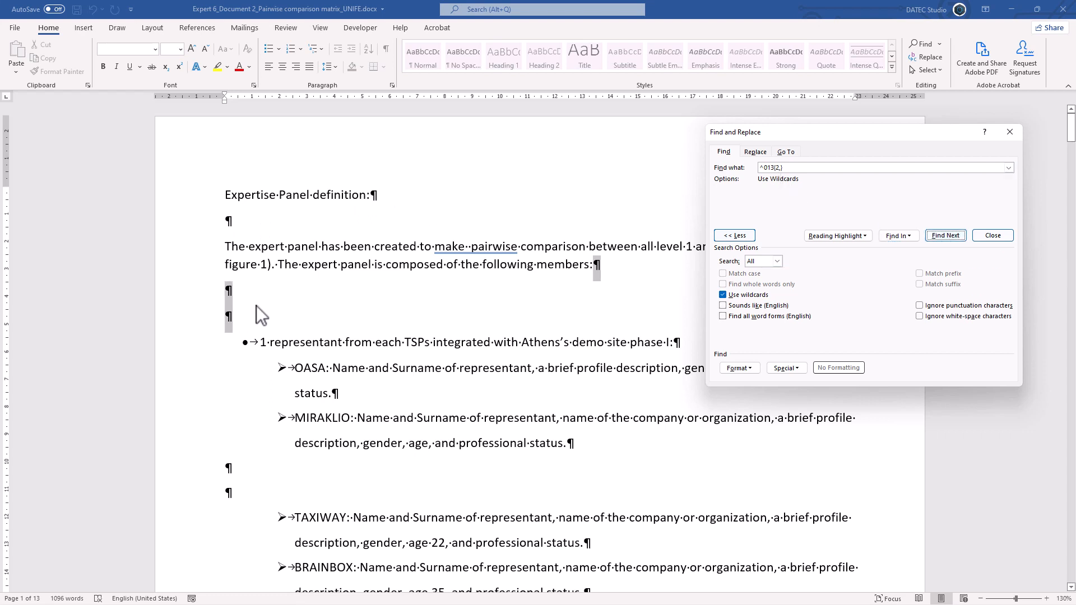
click(936, 236)
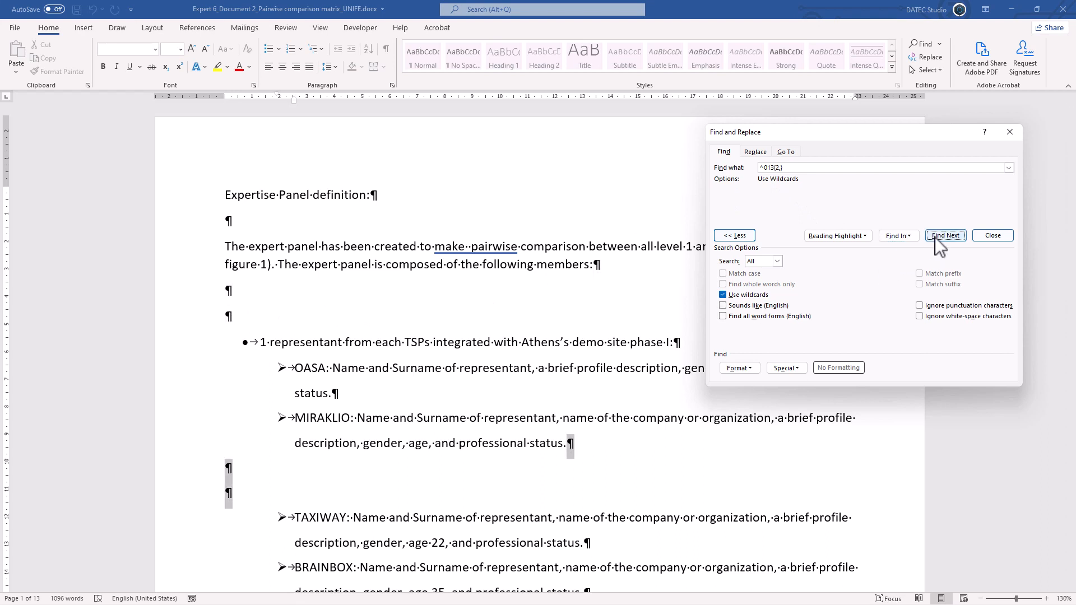
- Replace all matches of ^013{2,} with ^013 from the document's start
click(226, 194)
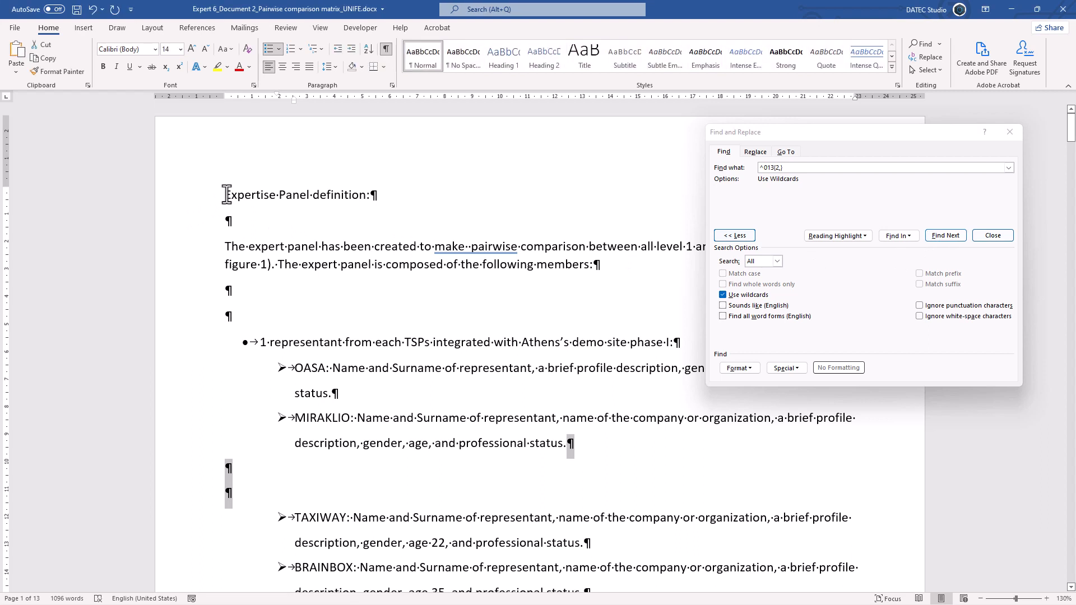
click(752, 155)
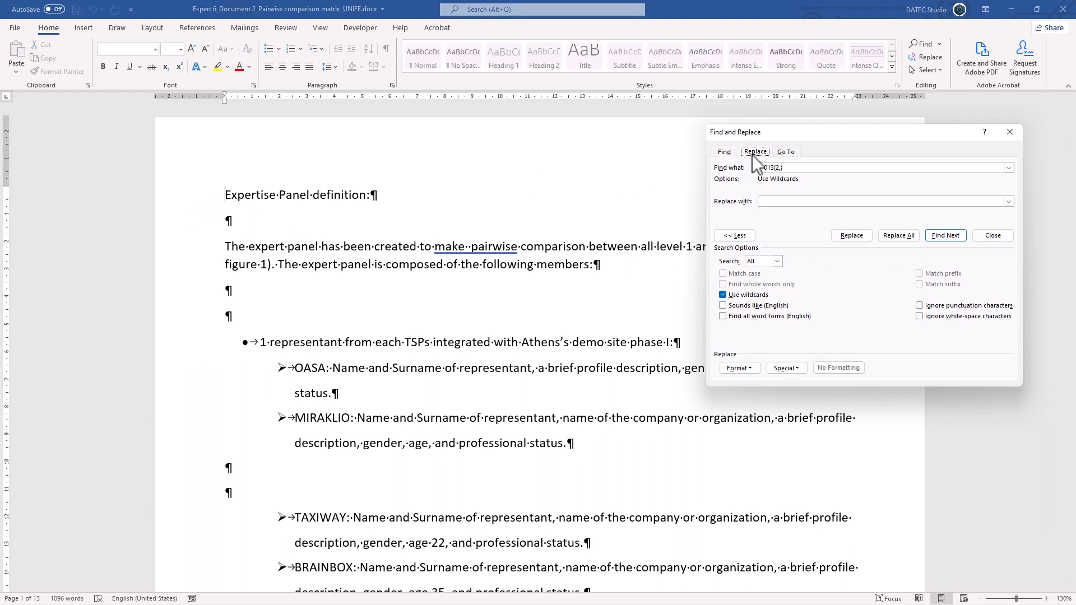
drag(787, 168, 757, 169)
click(772, 202)
text(013)
click(904, 235)
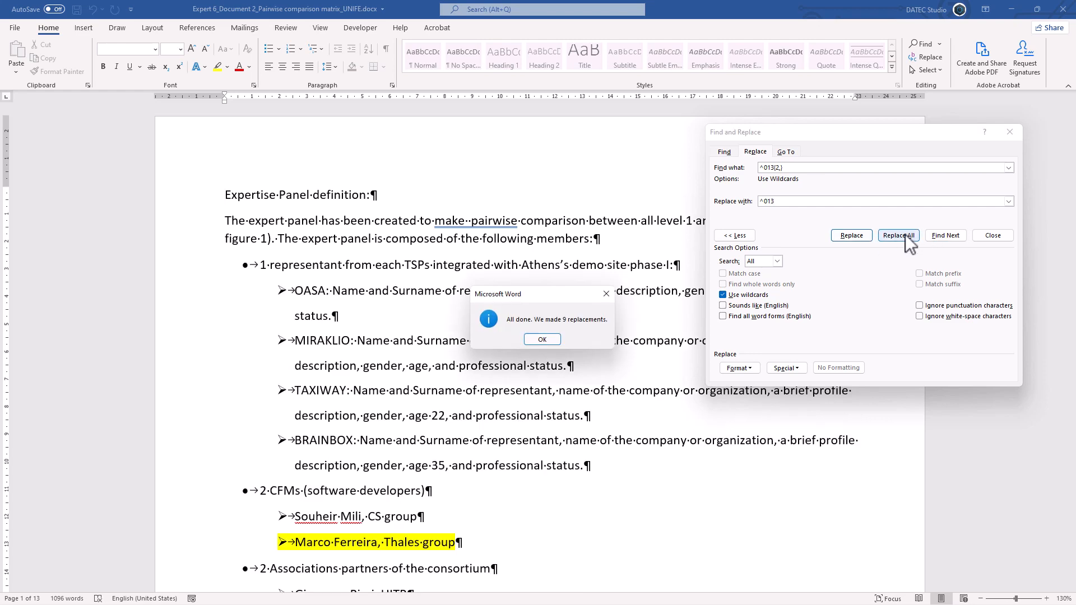
click(552, 339)
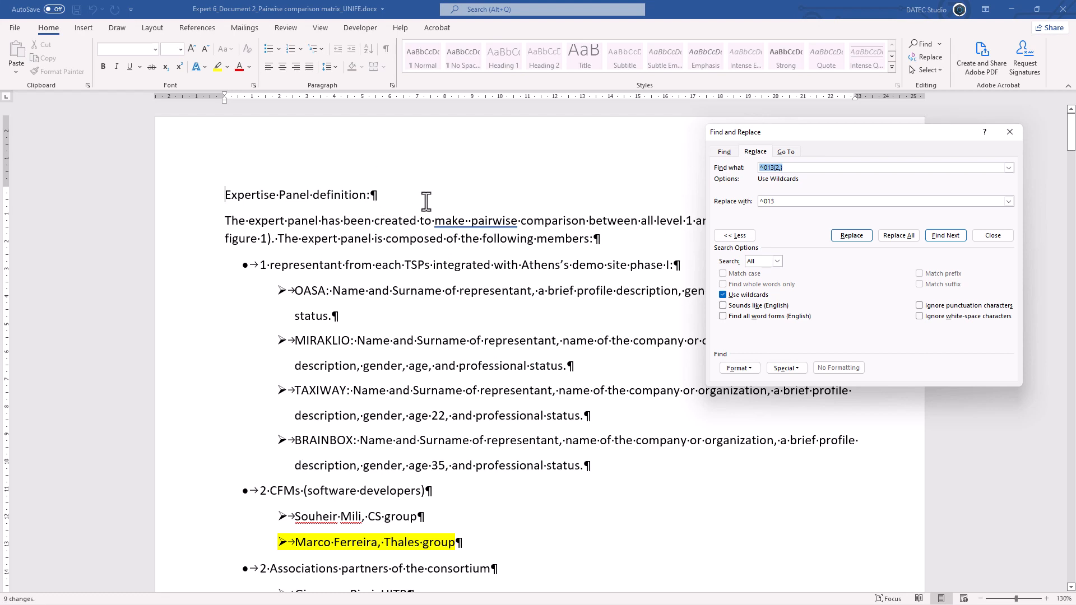
- Hide the formatting marks and insert extra spaces before "composed" in the introduction and before "Surname" and "age" in the OASA and MIRAKLIO items
click(389, 242)
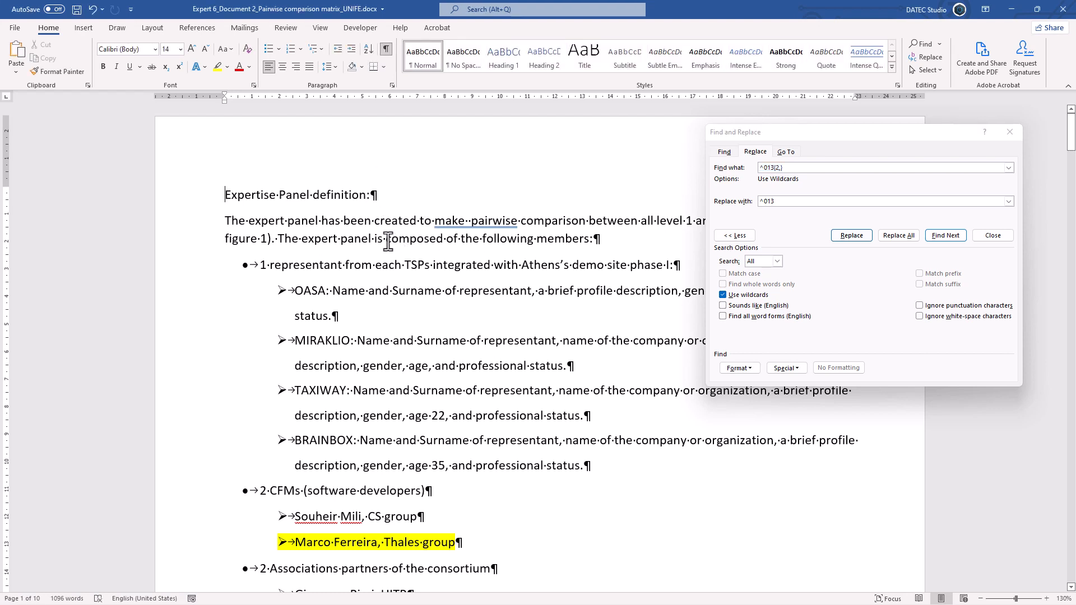
click(385, 50)
click(401, 292)
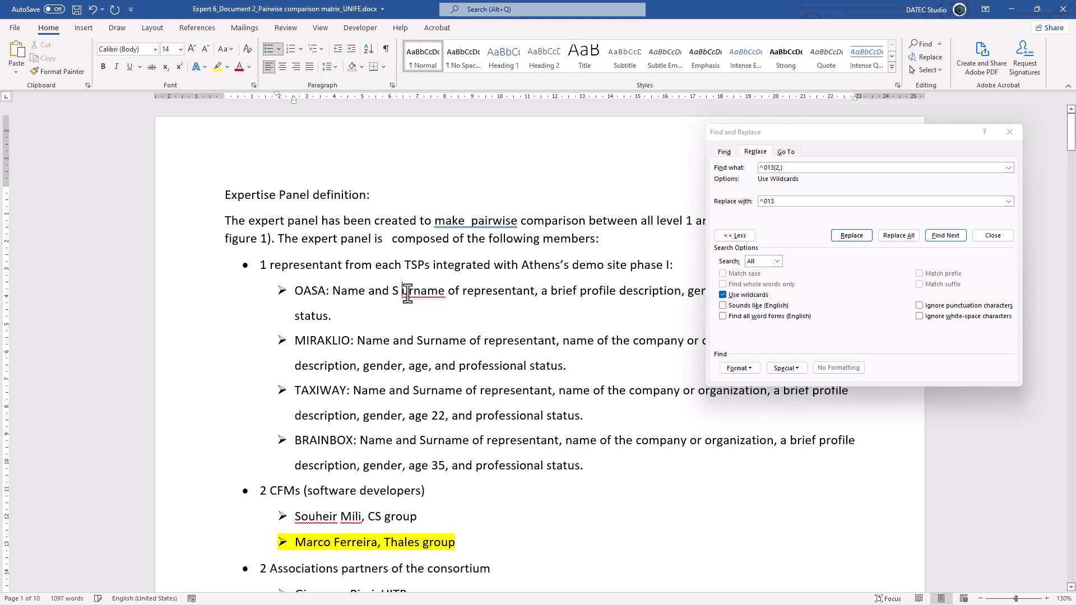
key(BackSpace)
click(392, 291)
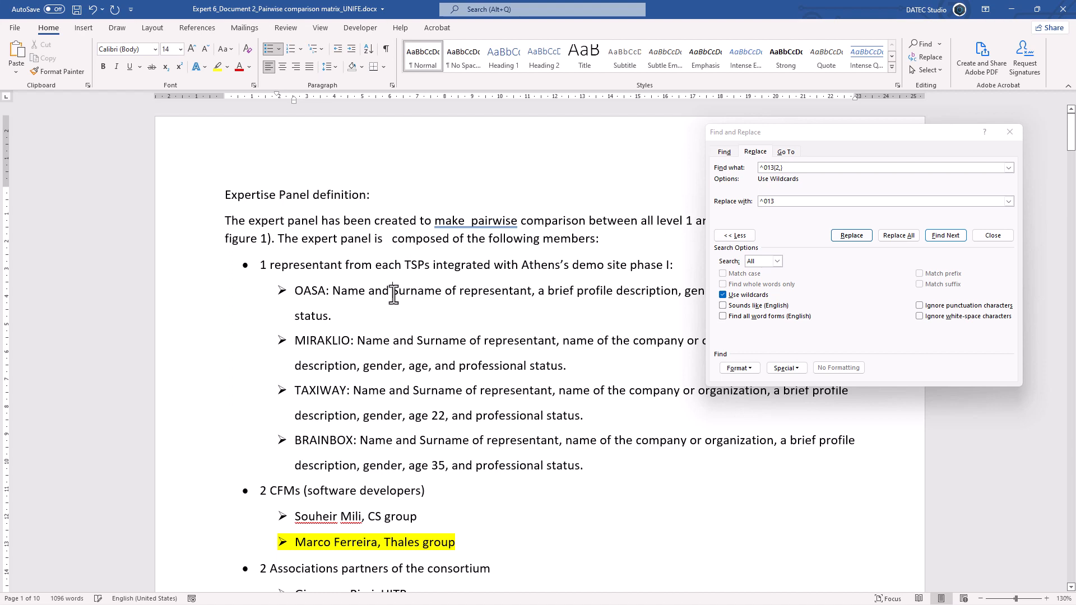
click(418, 341)
click(446, 370)
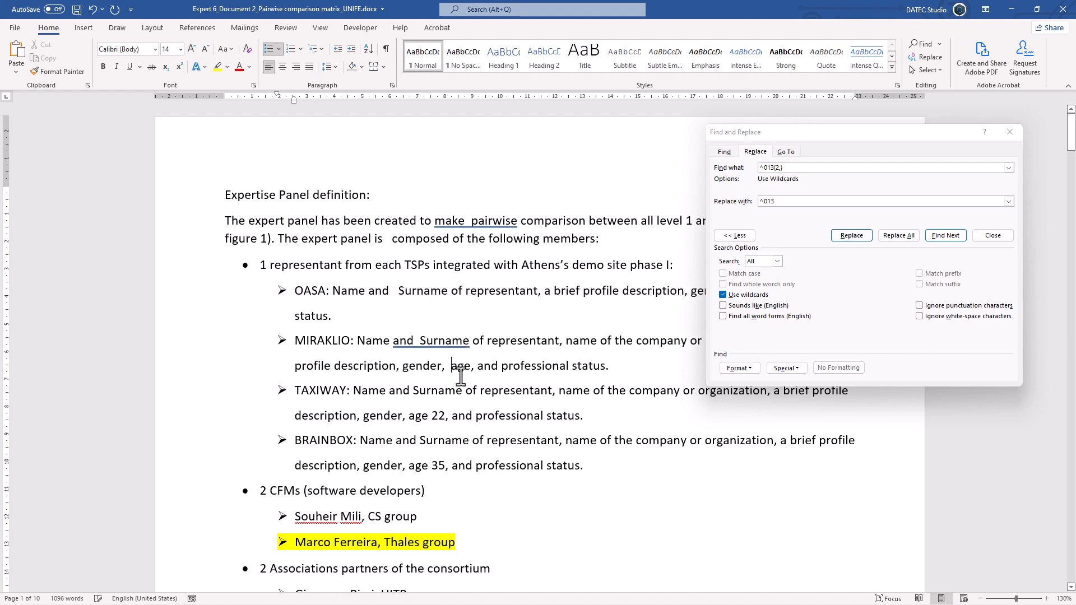
- From the document's start, clear the ^013{2,} search term and look over the available special search characters
click(225, 196)
triple_click(793, 166)
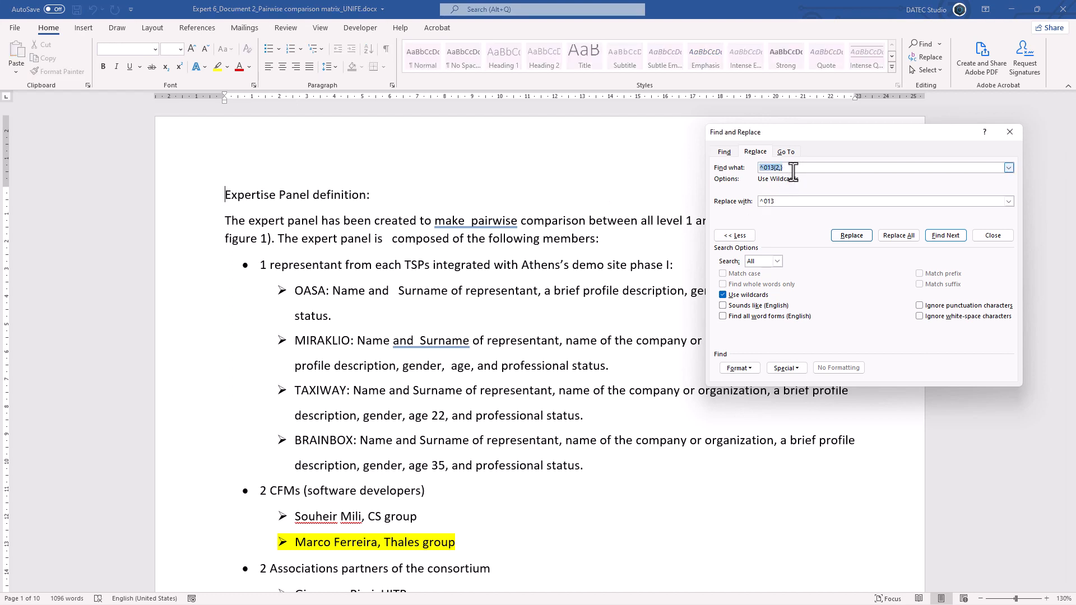
key(Delete)
click(797, 368)
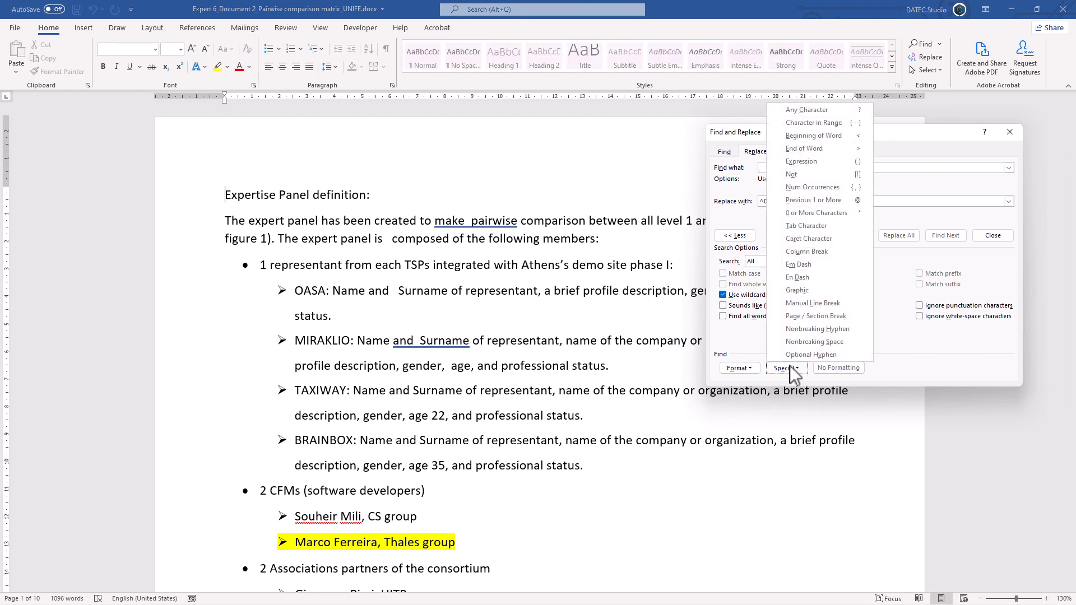
click(745, 336)
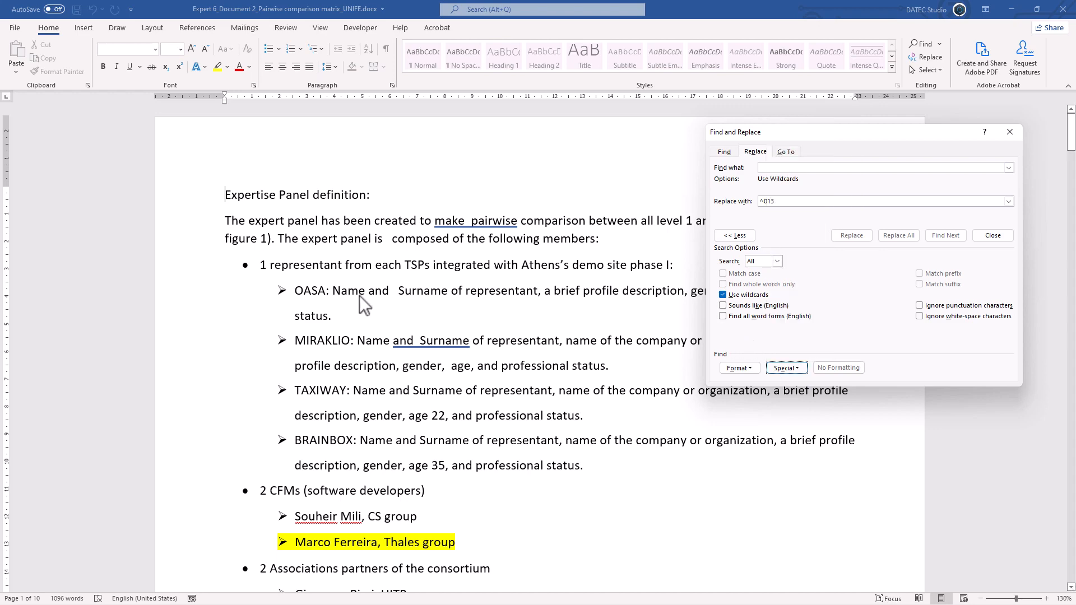
- Look through the expert list, the criteria table and the questionnaire pages for extra spaces
scroll(401, 311, down, 10)
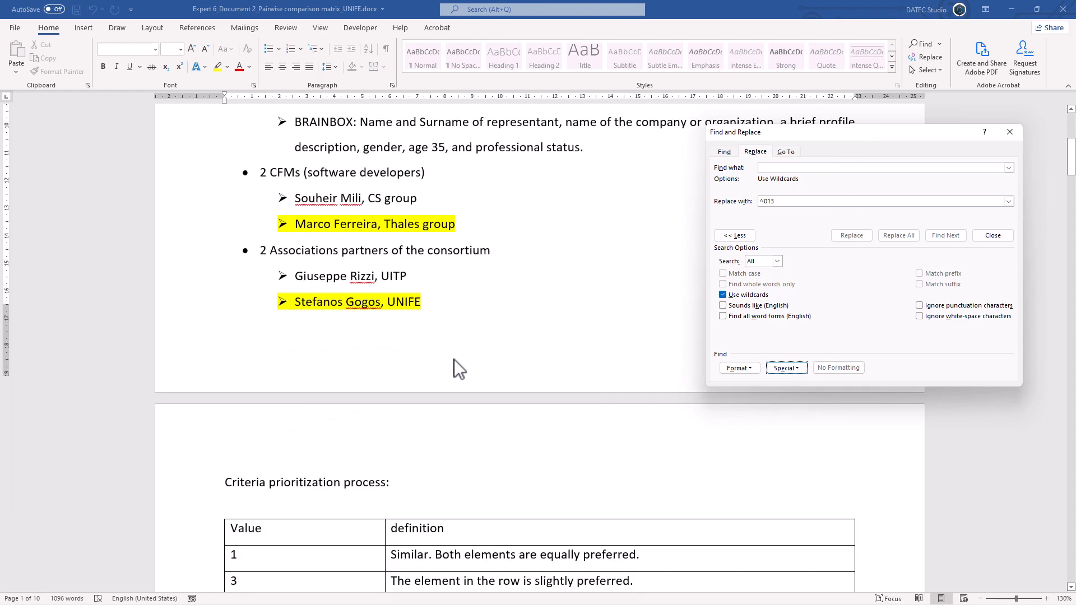
scroll(449, 351, down, 7)
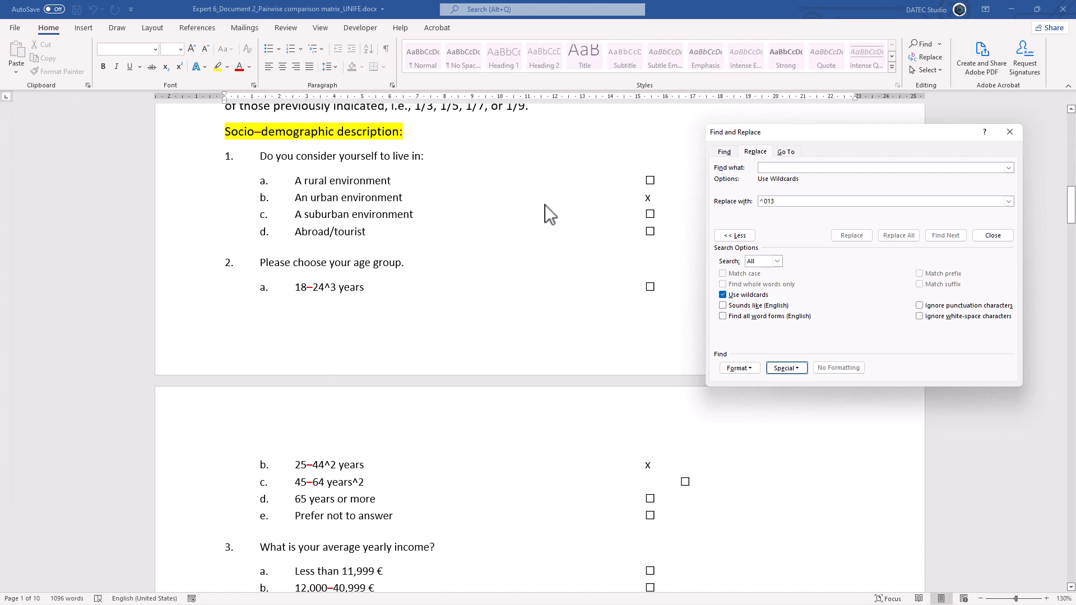
click(543, 204)
drag(505, 216, 428, 215)
scroll(461, 322, up, 12)
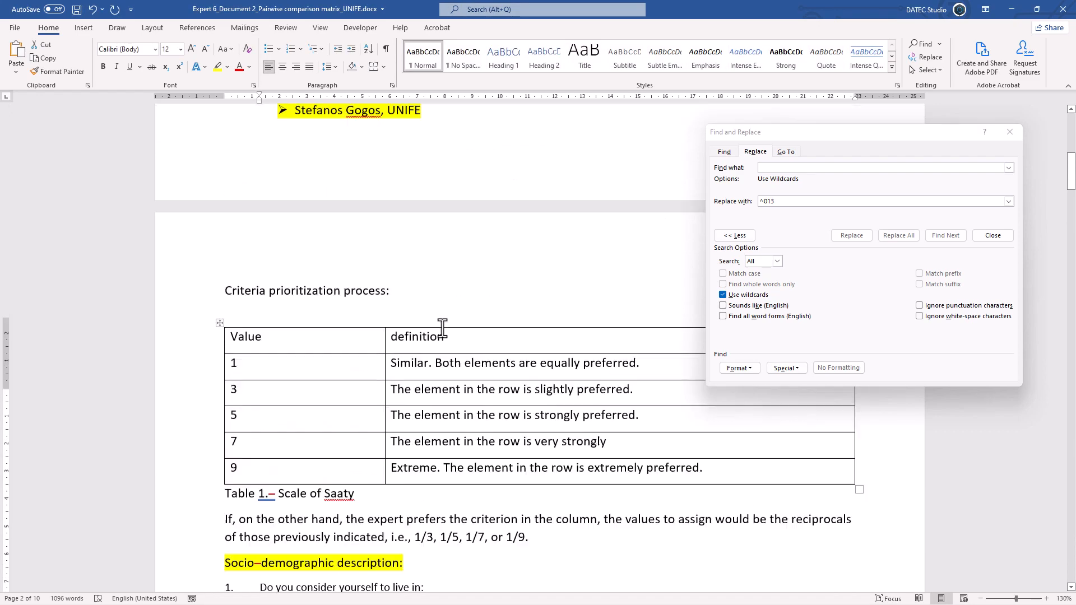
scroll(350, 291, up, 4)
- From the document's start, set the search term to two spaces and clear the ^013 replacement text
click(226, 195)
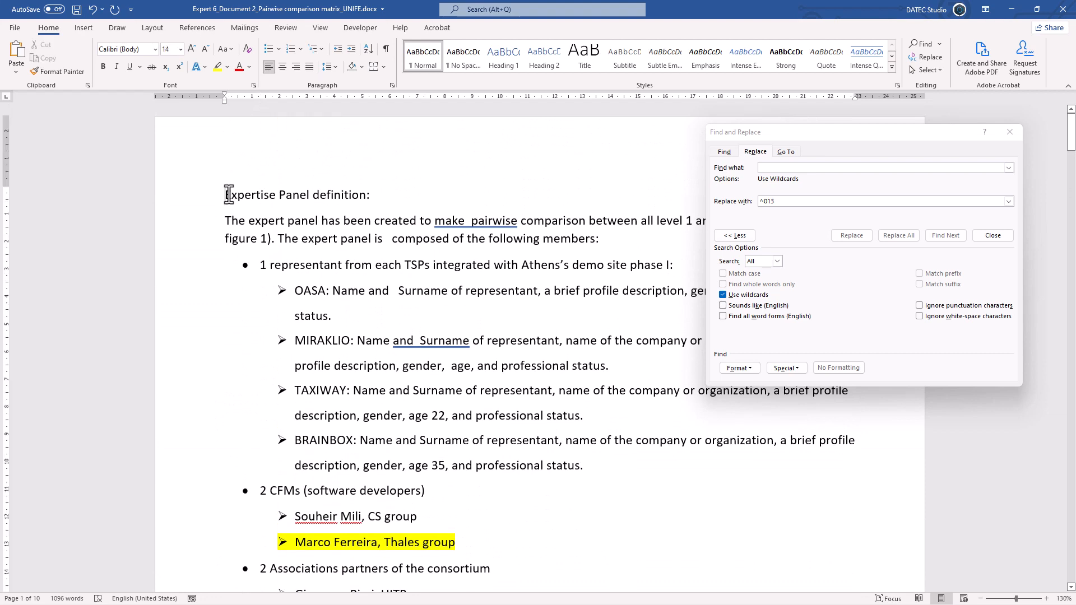
click(779, 168)
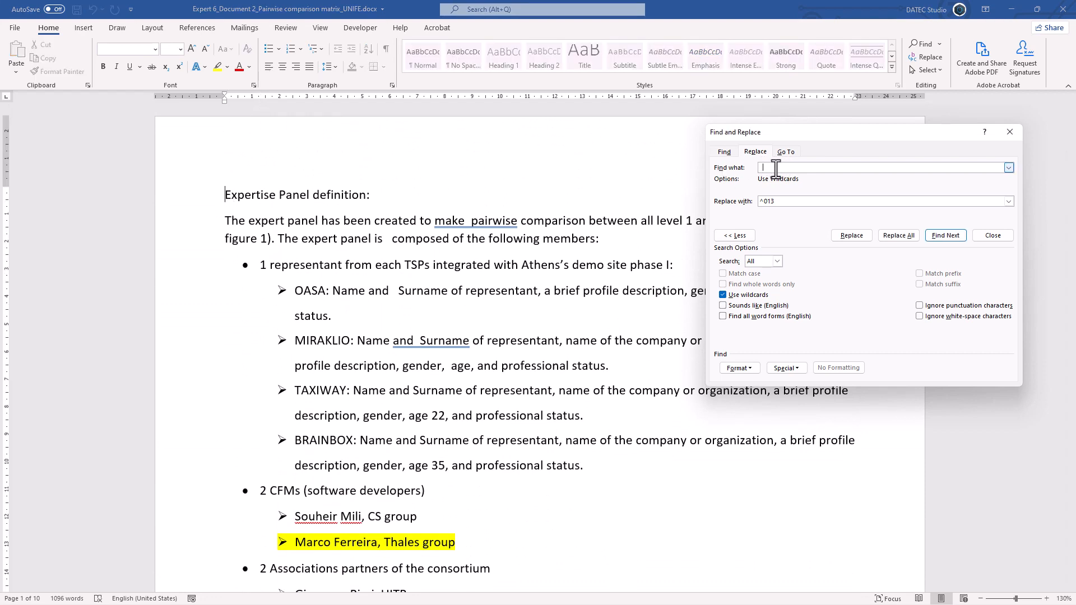
drag(780, 202, 745, 203)
key(BackSpace)
click(773, 167)
click(794, 367)
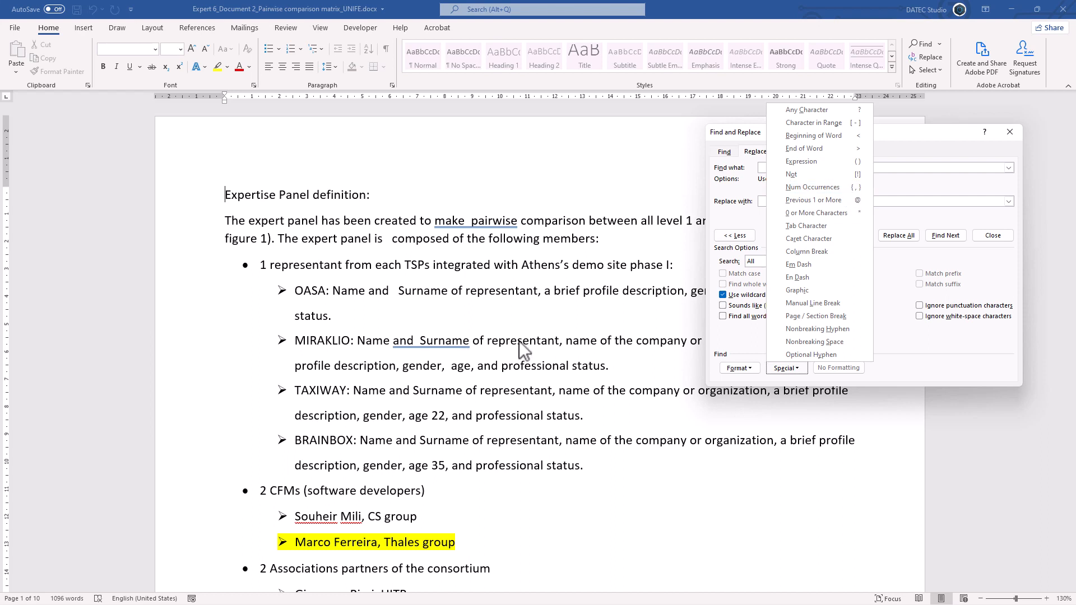
click(749, 166)
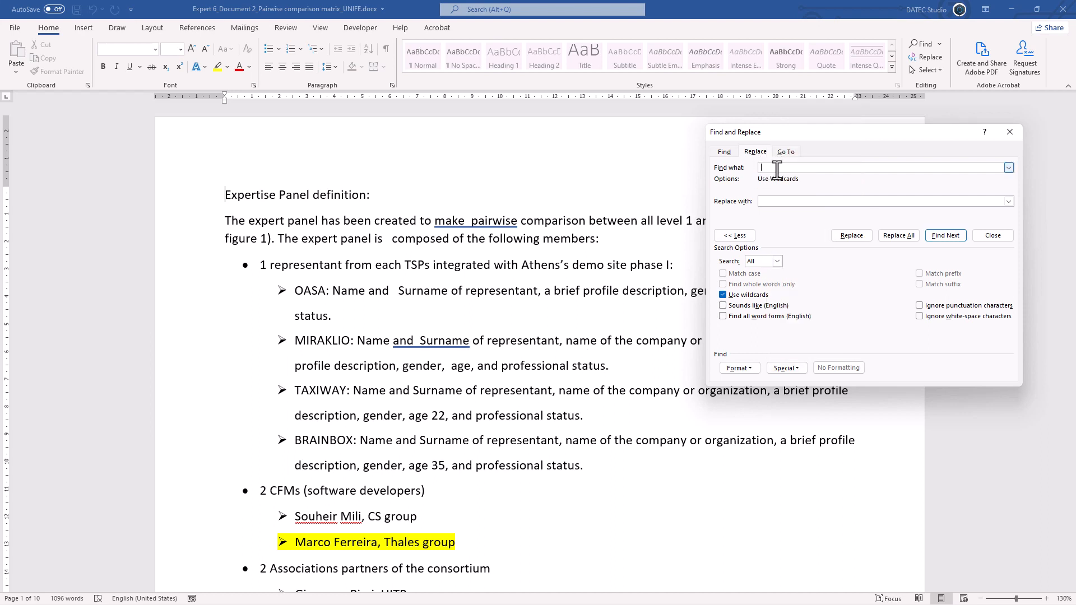
- Set the replacement text to a single space and replace all double spaces in the document
click(779, 201)
click(902, 232)
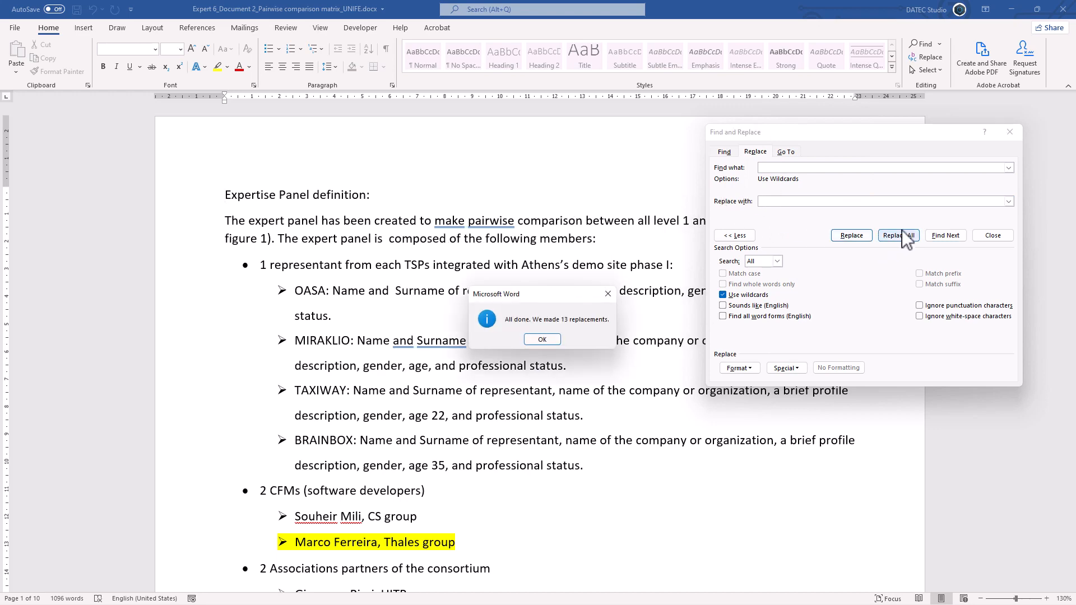
click(540, 337)
- Insert a space before the final period of the MIRAKLIO and TAXIWAY items and before the comma after "gender" in the BRAINBOX item
scroll(540, 337, down, 1)
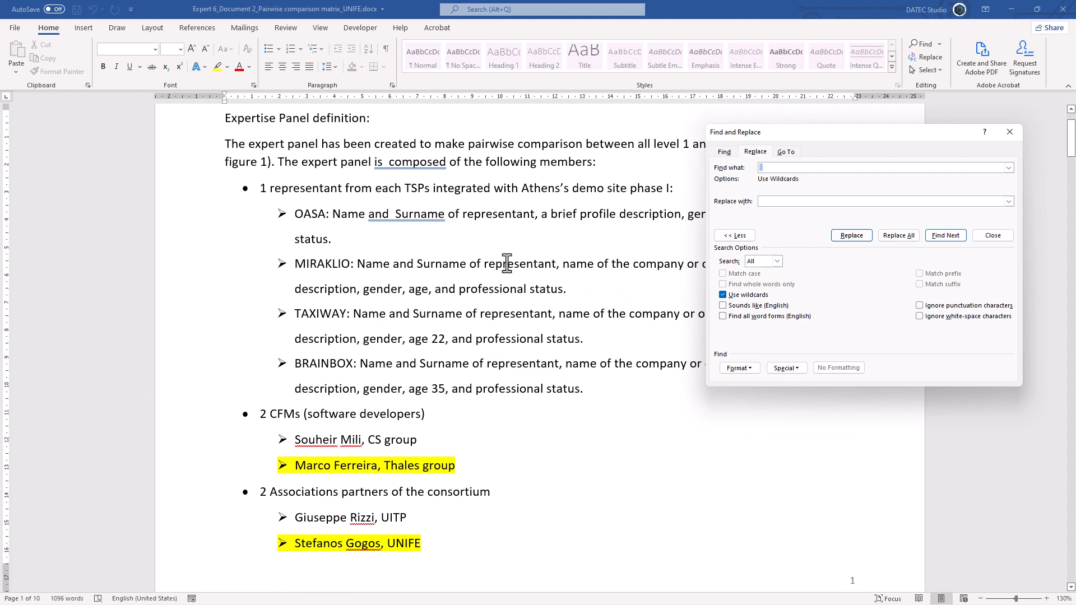
click(565, 290)
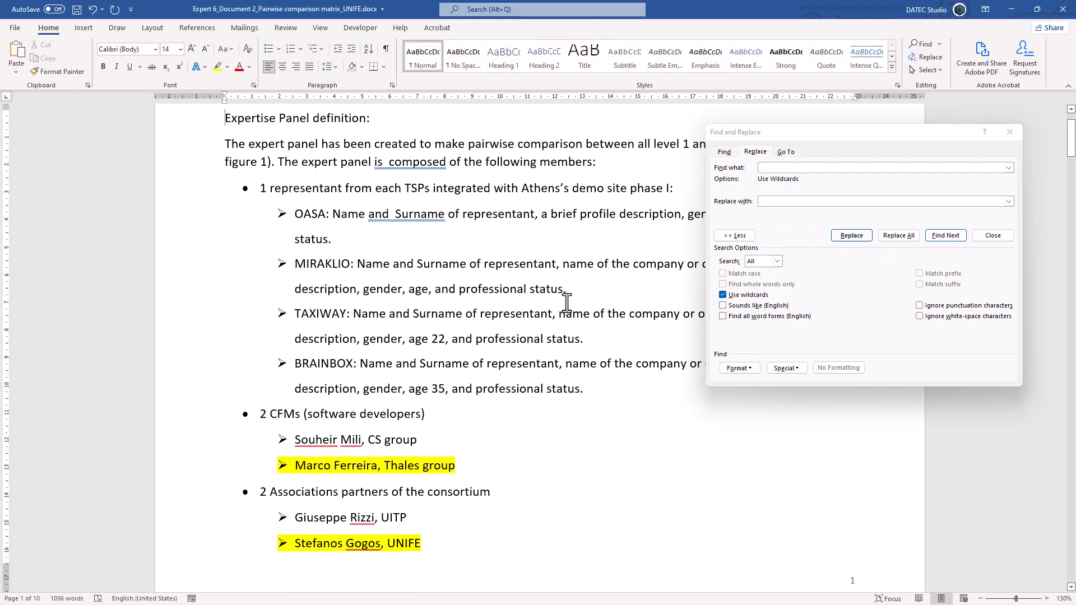
click(568, 290)
click(581, 339)
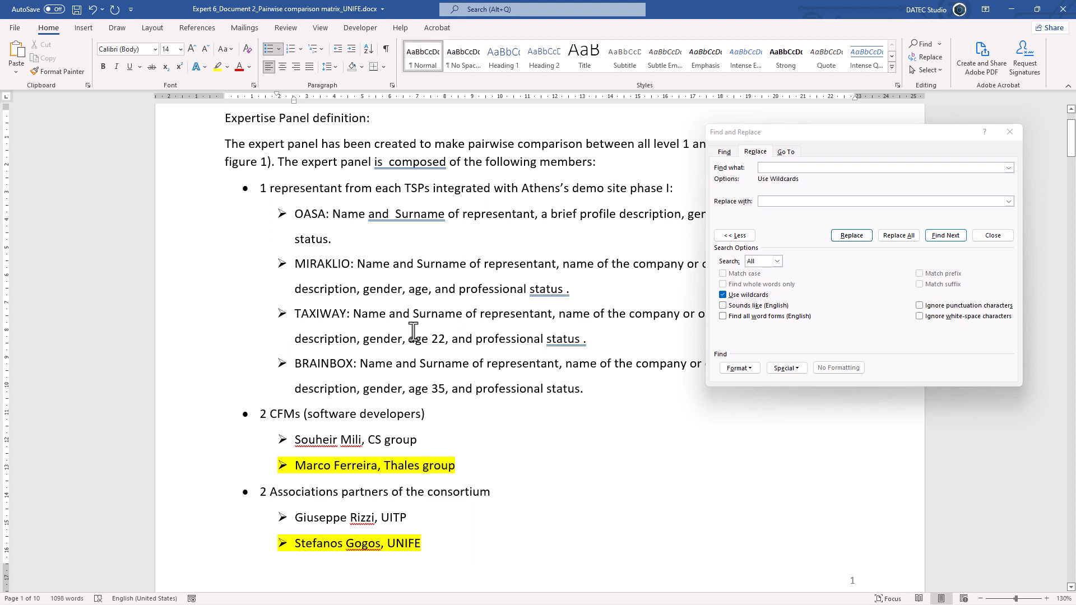
click(407, 389)
- From the document's start, replace every space followed by a period with a period alone
scroll(390, 326, up, 2)
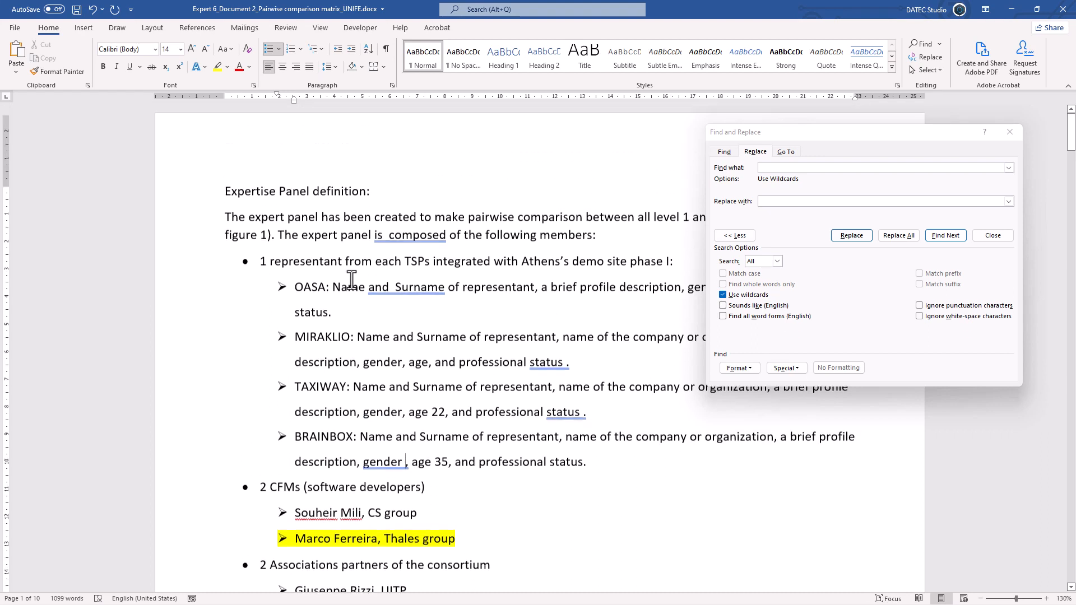
click(223, 197)
click(799, 168)
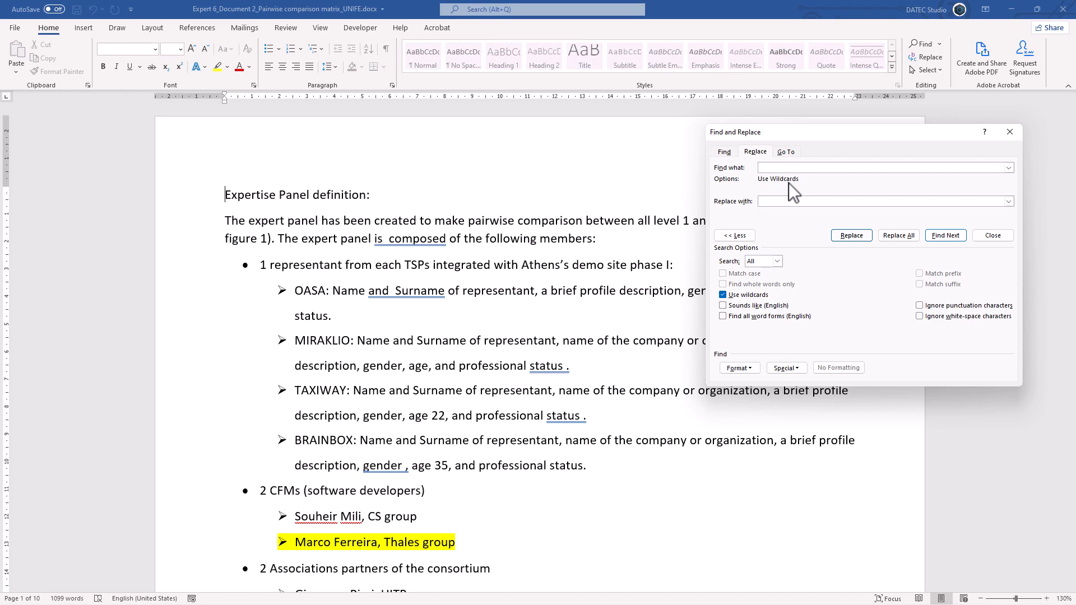
text(.)
click(785, 204)
click(903, 236)
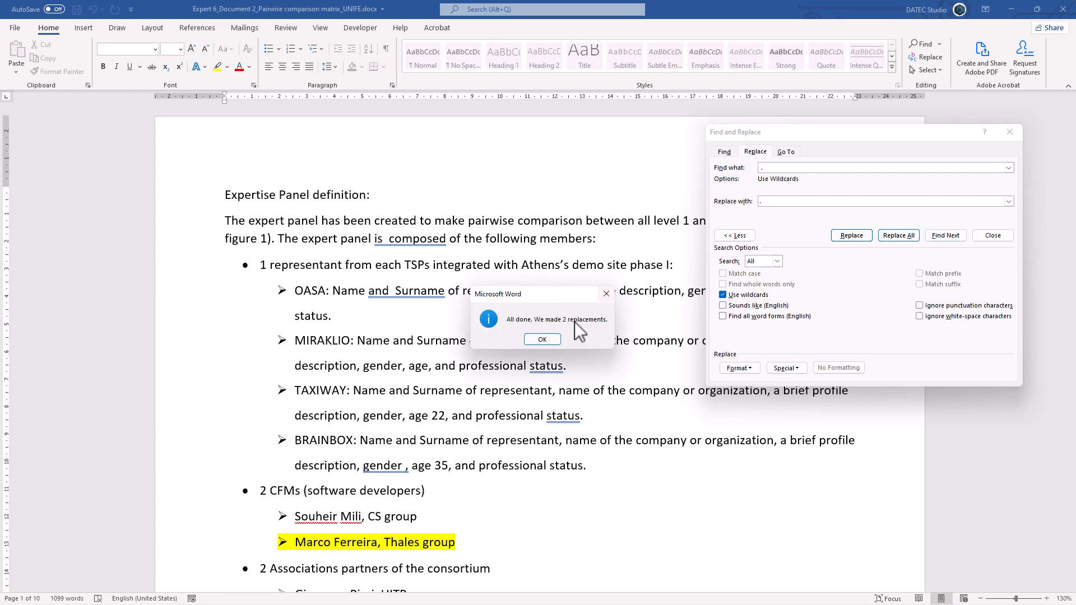
click(554, 338)
- Replace every space followed by a comma with a comma alone throughout the document
key(BackSpace)
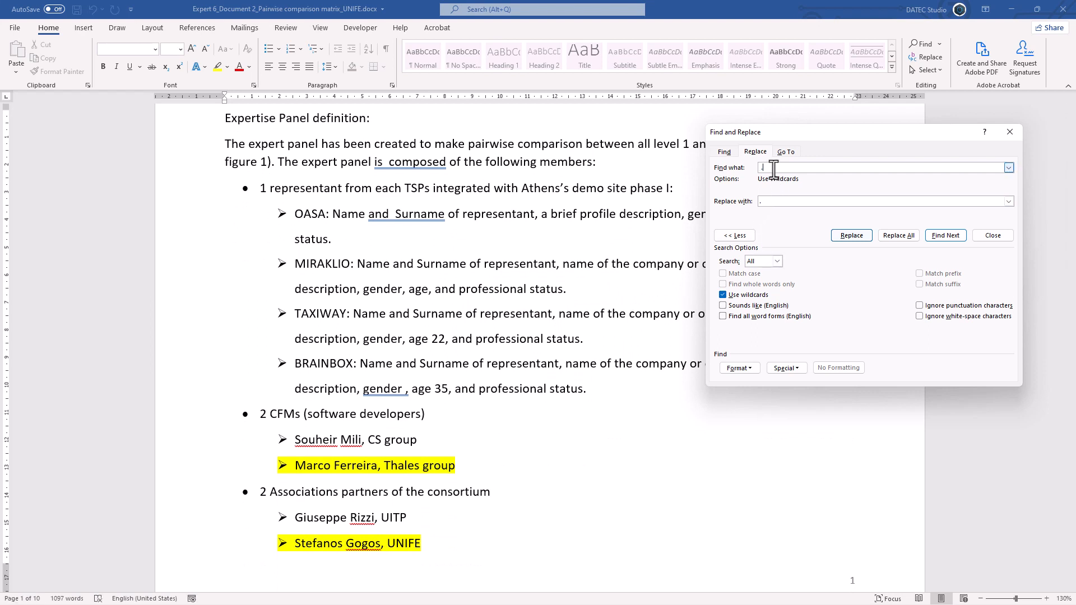
text(,)
key(Tab)
text(,)
click(887, 236)
click(542, 340)
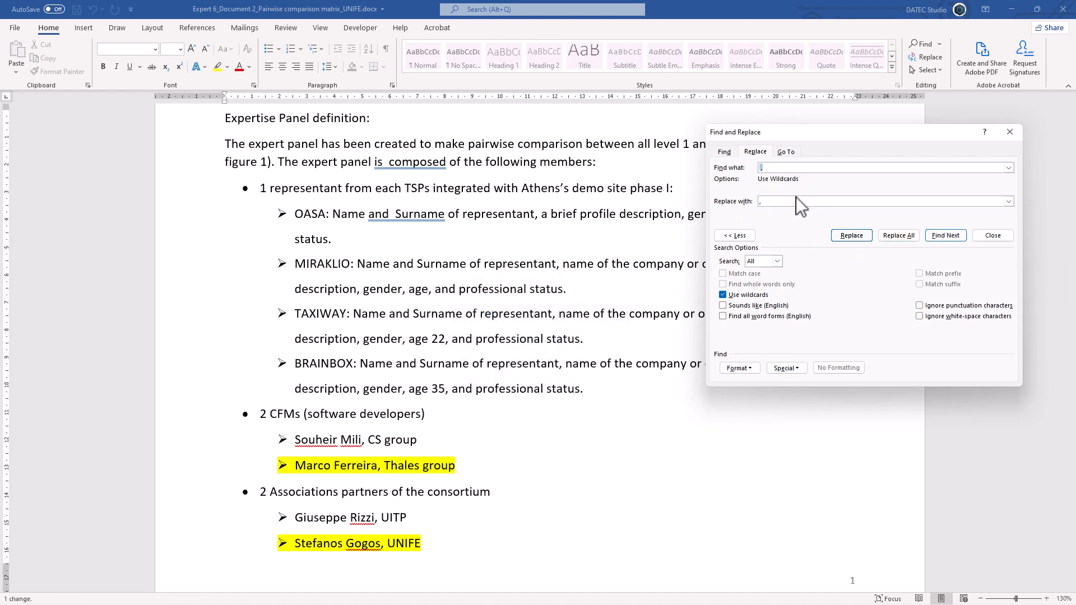
click(788, 368)
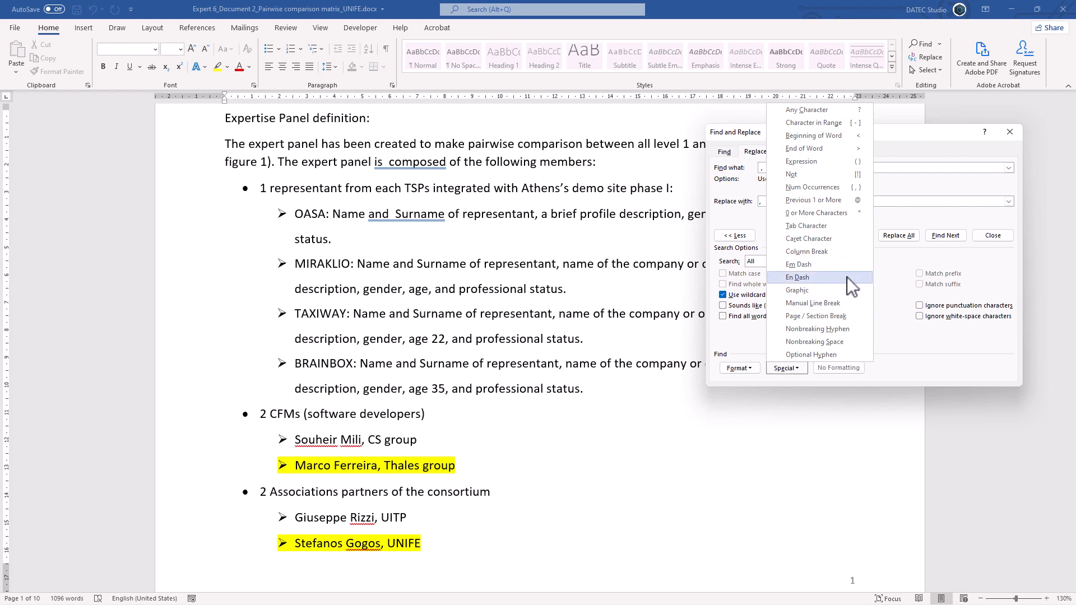
click(900, 159)
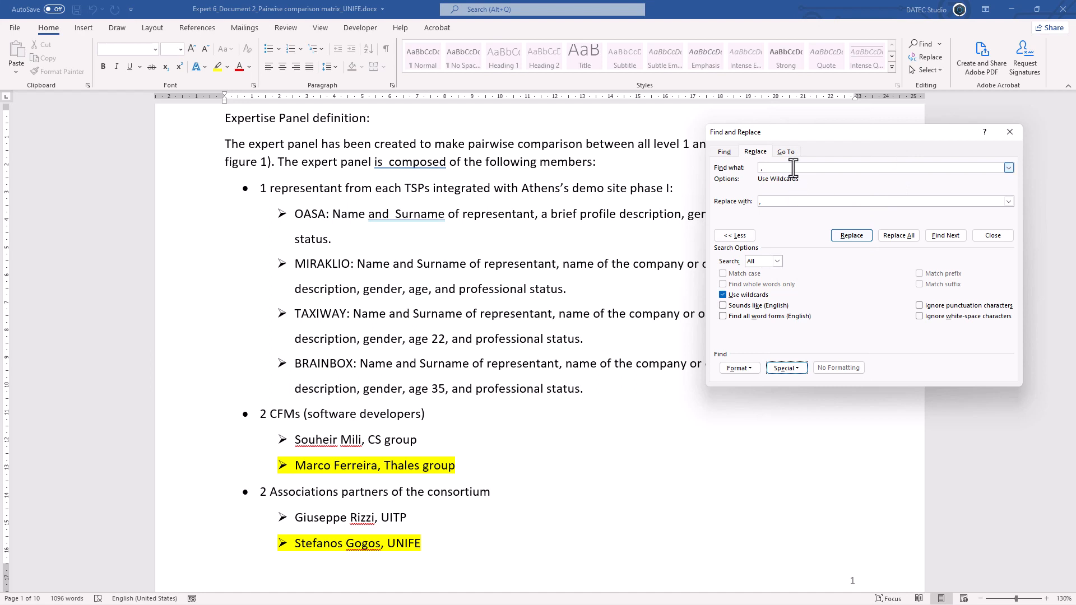